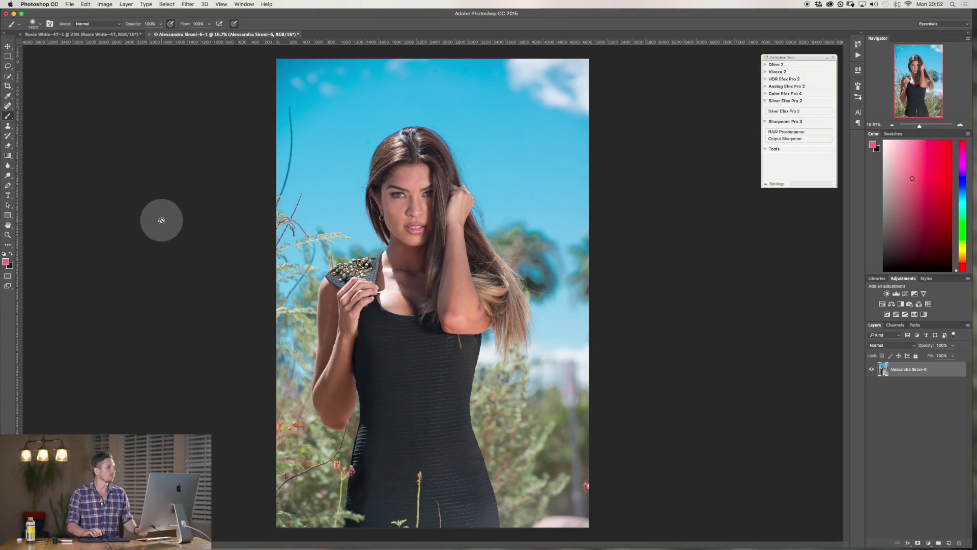
From Lightroom, open the portrait in Photoshop with Edit In > Open as Smart Object in Photoshop
key("ctrl+Left")
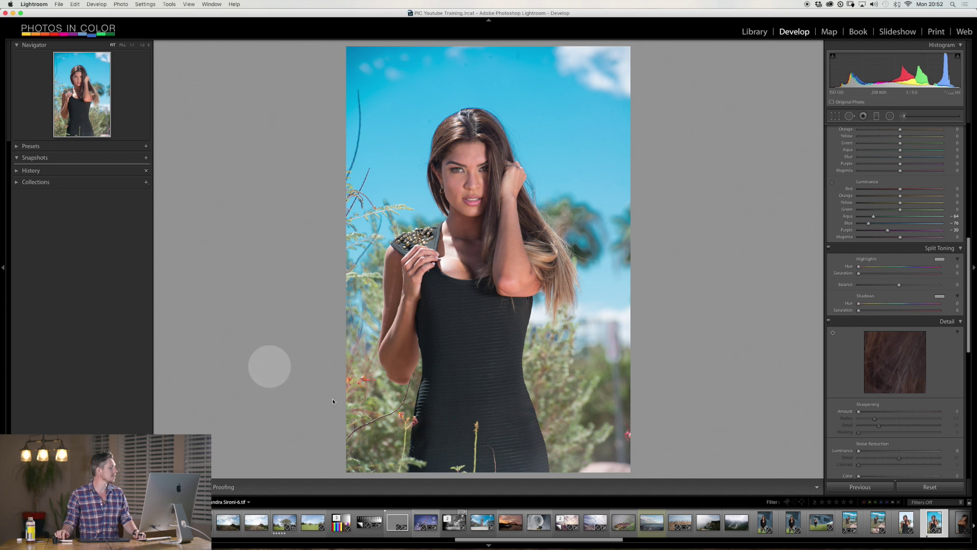
right_click(478, 233)
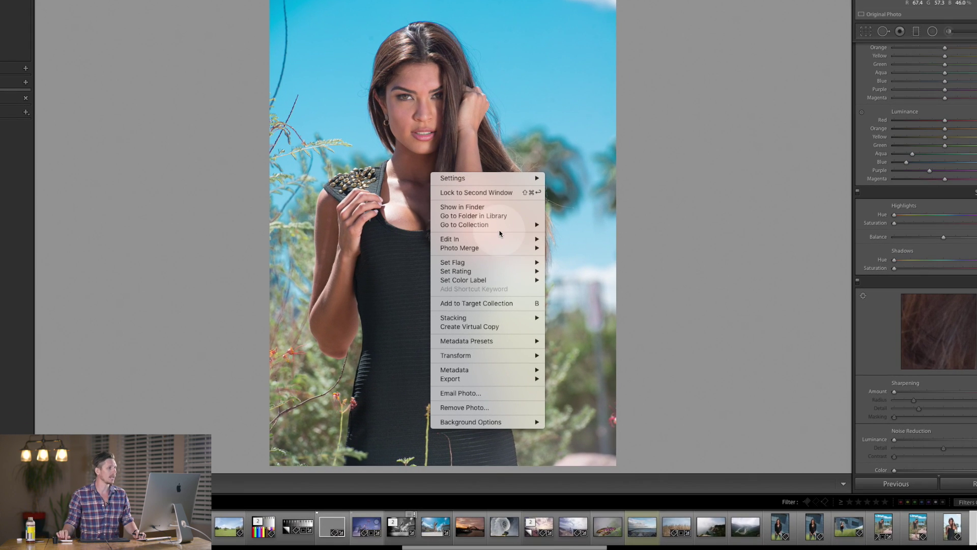
mouse_move(534, 284)
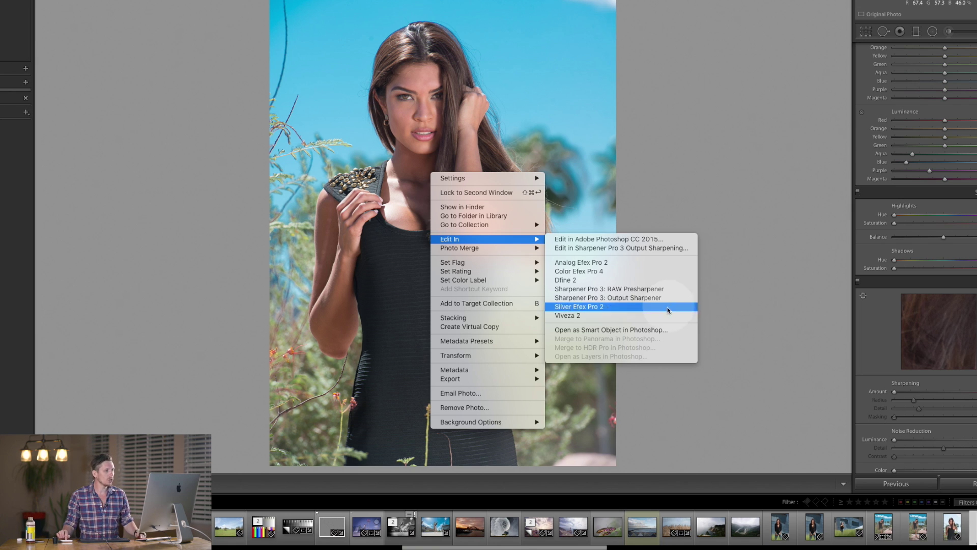
left_click(650, 331)
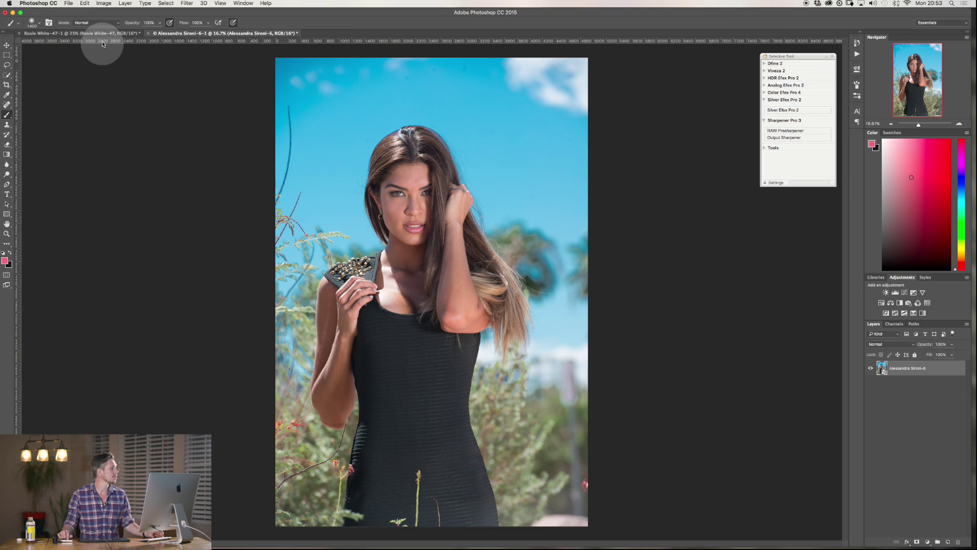
Start Output Sharpener from File > Automate > Nik Collection Selective Tool, accepting the smart object warning
left_click(70, 4)
mouse_move(94, 171)
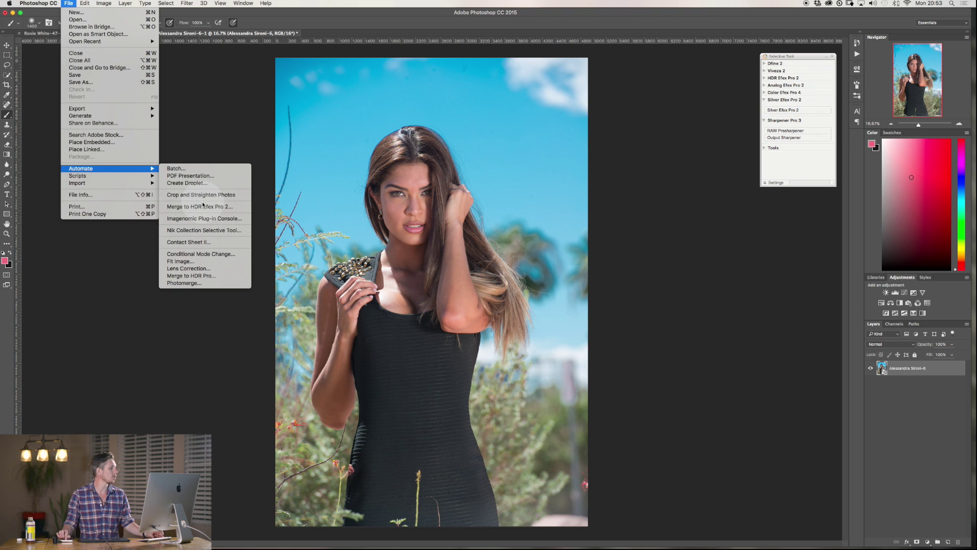
left_click(203, 230)
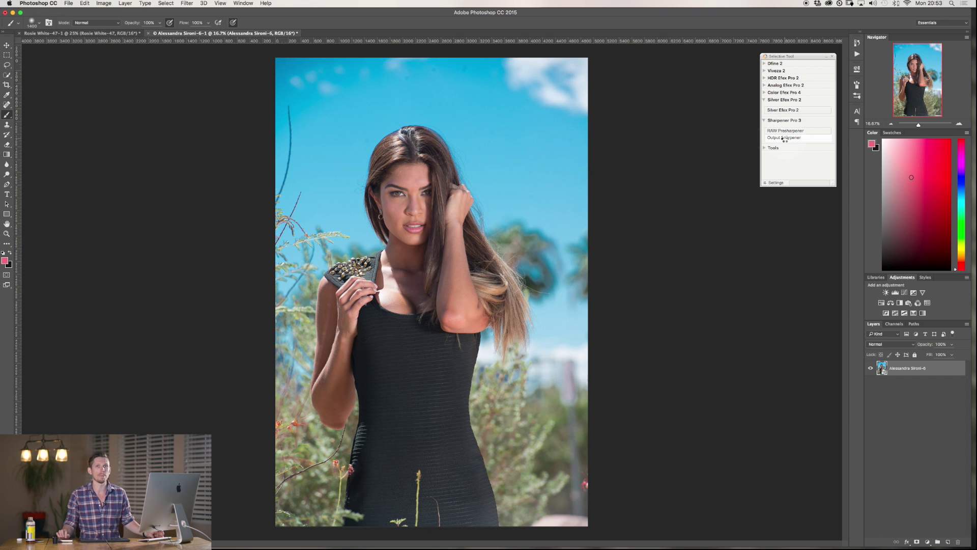
left_click(784, 138)
left_click(567, 300)
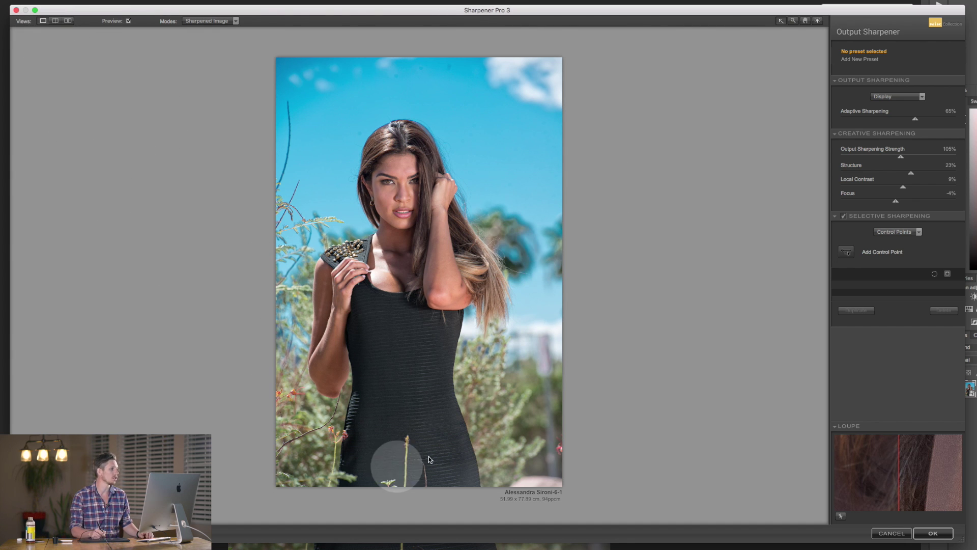
left_click(55, 20)
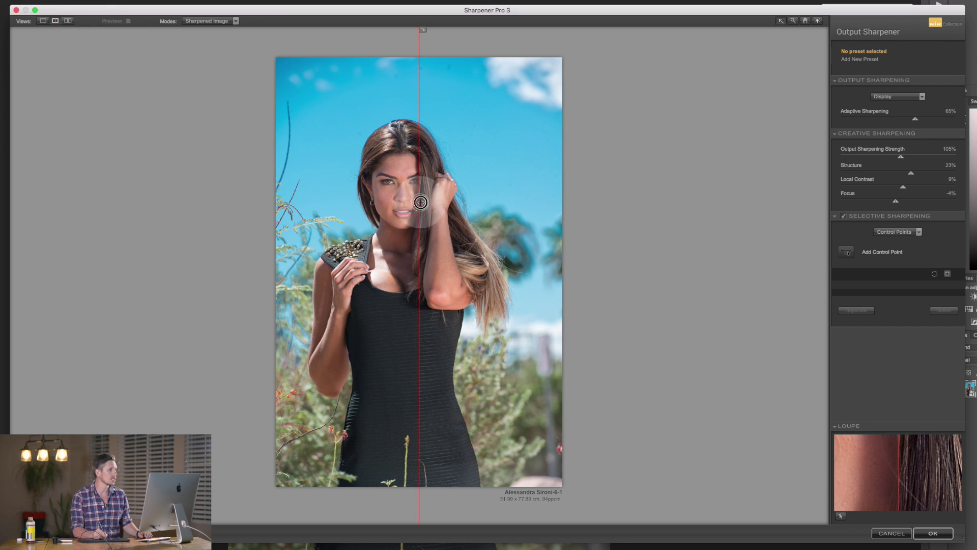
mouse_move(419, 203)
left_mouse_down()
mouse_move(538, 190)
mouse_move(350, 208)
mouse_move(534, 183)
mouse_move(388, 197)
mouse_move(408, 200)
left_mouse_up()
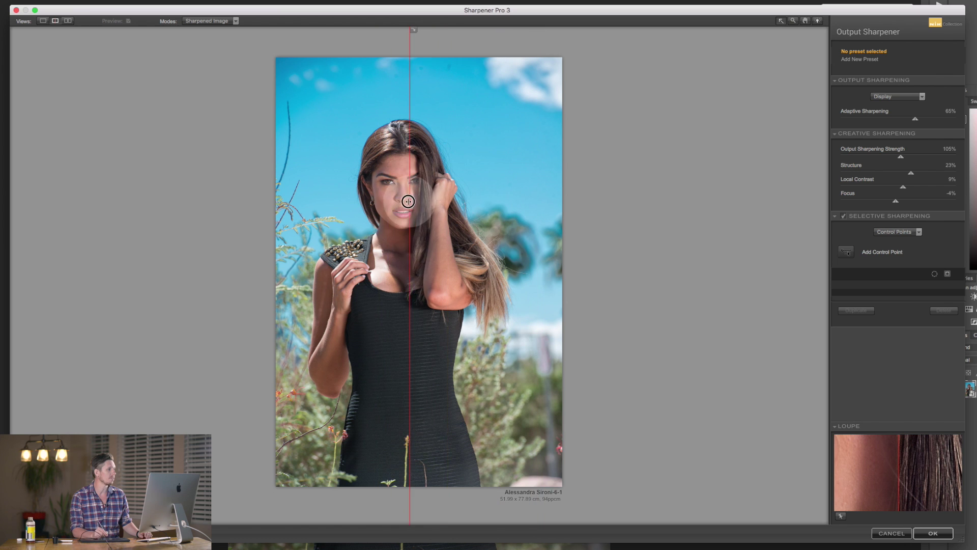
left_click(68, 20)
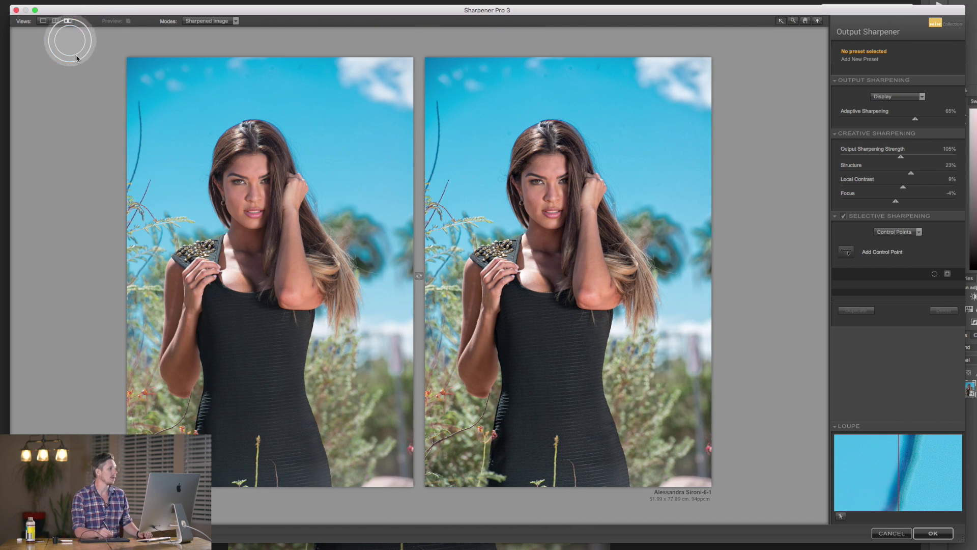
left_click(419, 276)
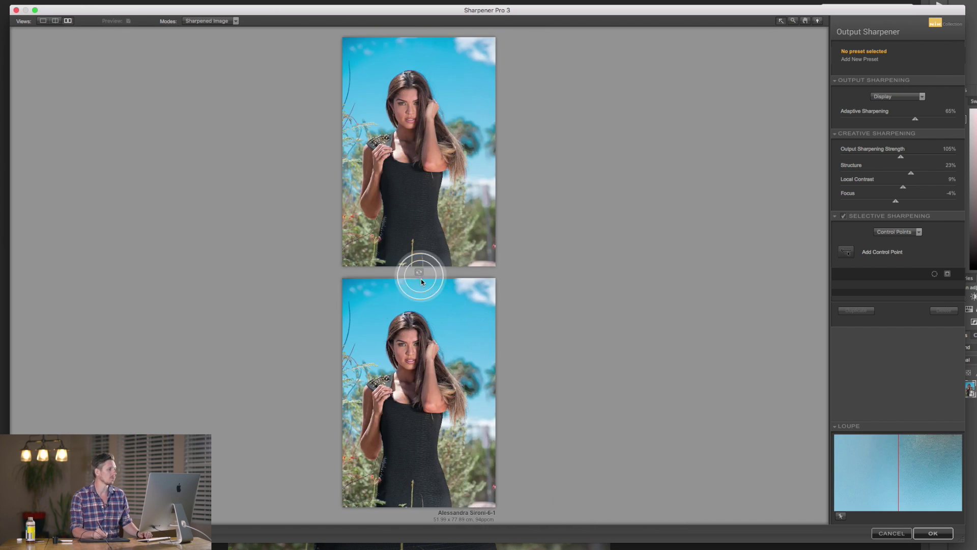
left_click(55, 22)
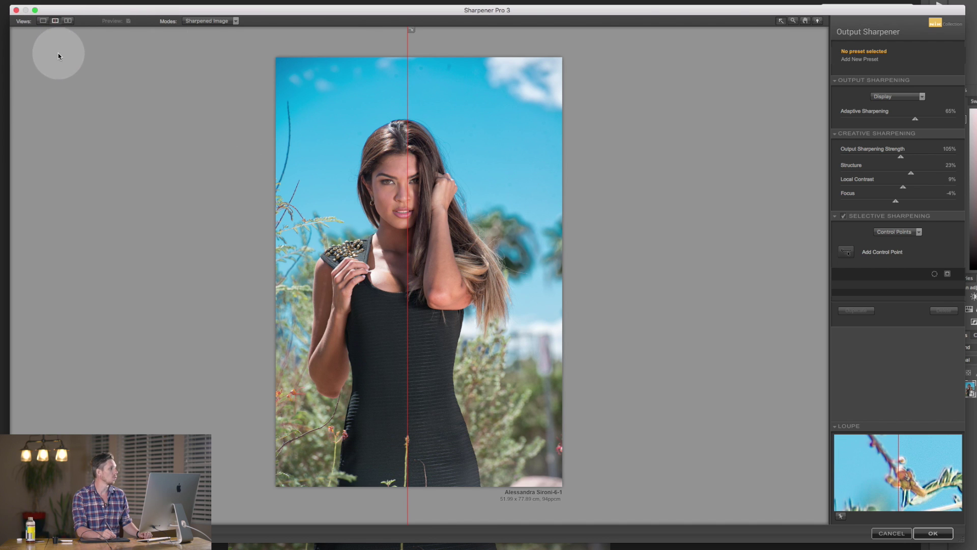
left_click(43, 21)
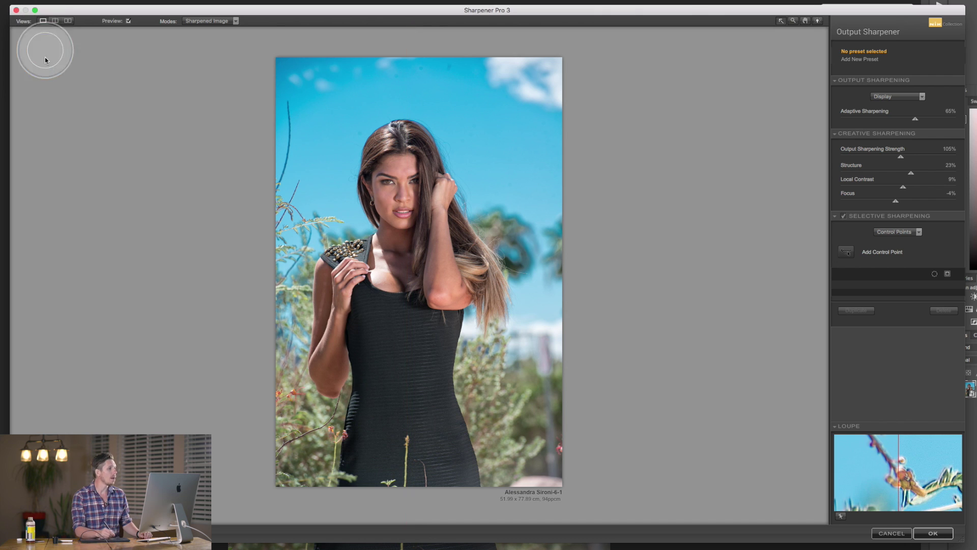
left_click(818, 21)
left_click(818, 21)
left_click(817, 21)
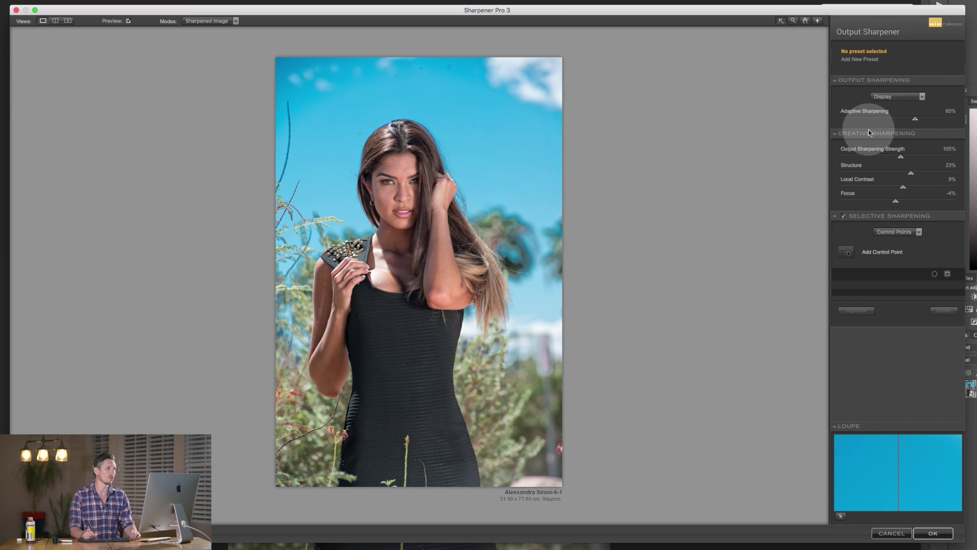
Zoom to 100% on the face and show a split before/after preview with the divider moved right
left_click(405, 189)
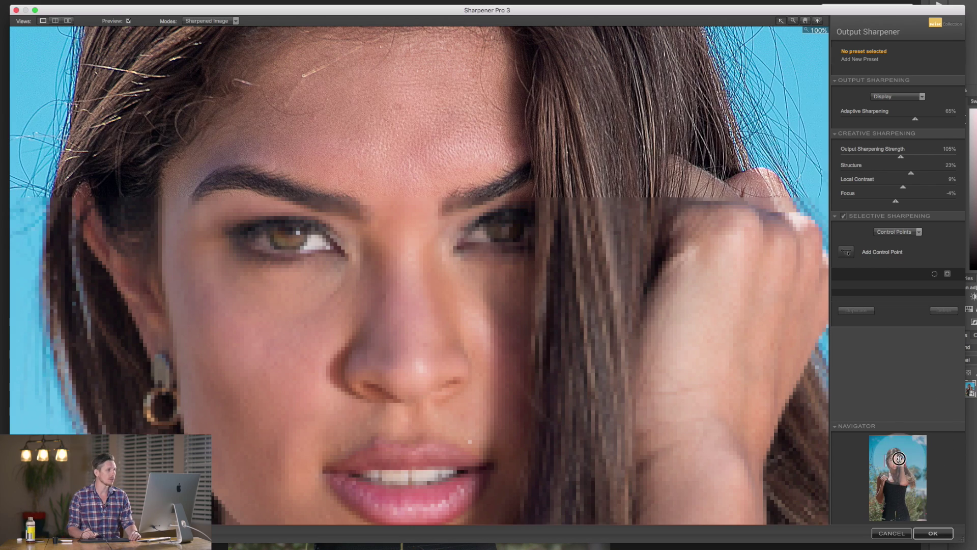
left_click_drag(901, 456, 894, 461)
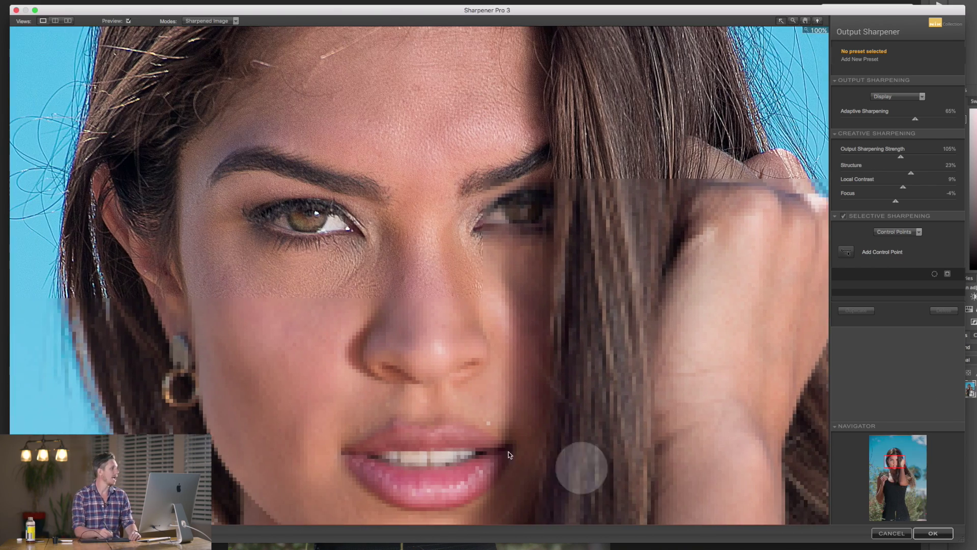
left_click(55, 21)
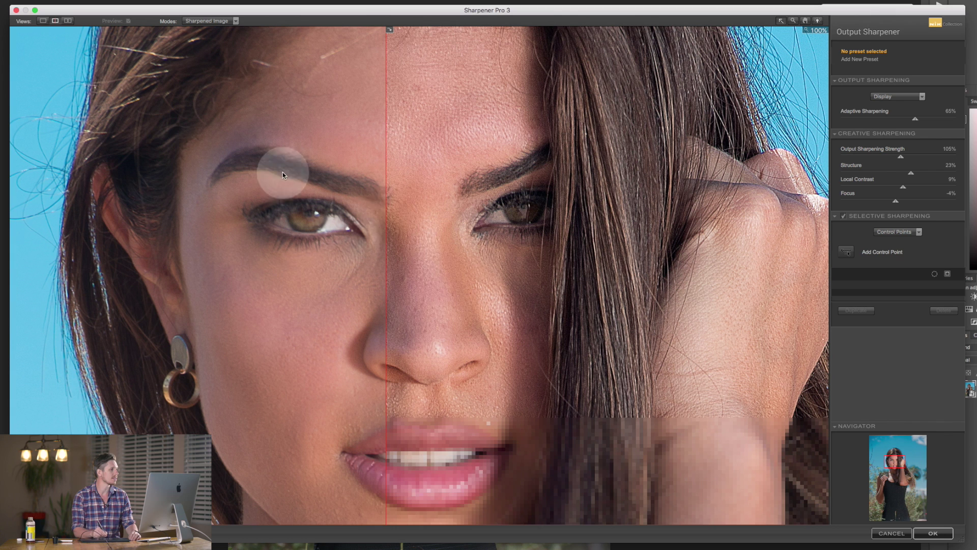
left_click_drag(393, 279, 425, 272)
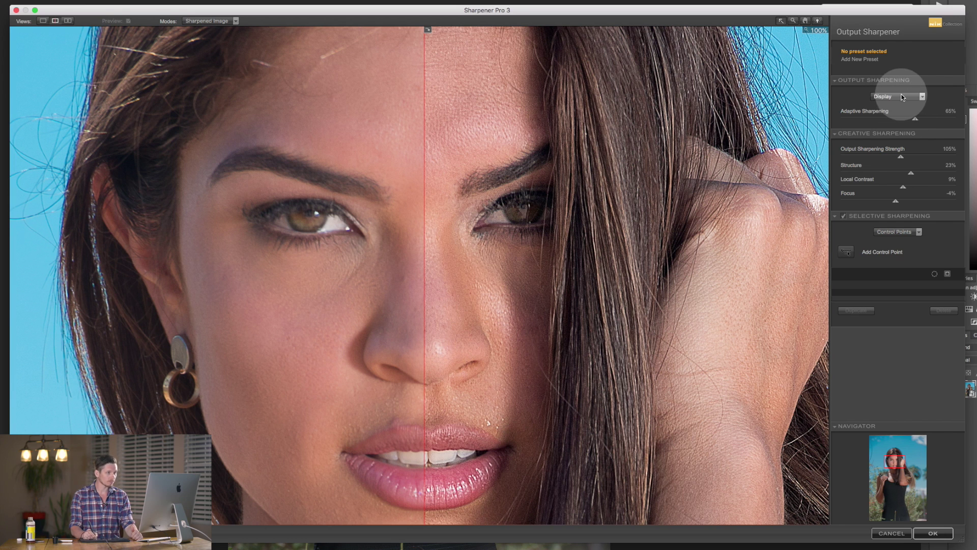
left_click(894, 96)
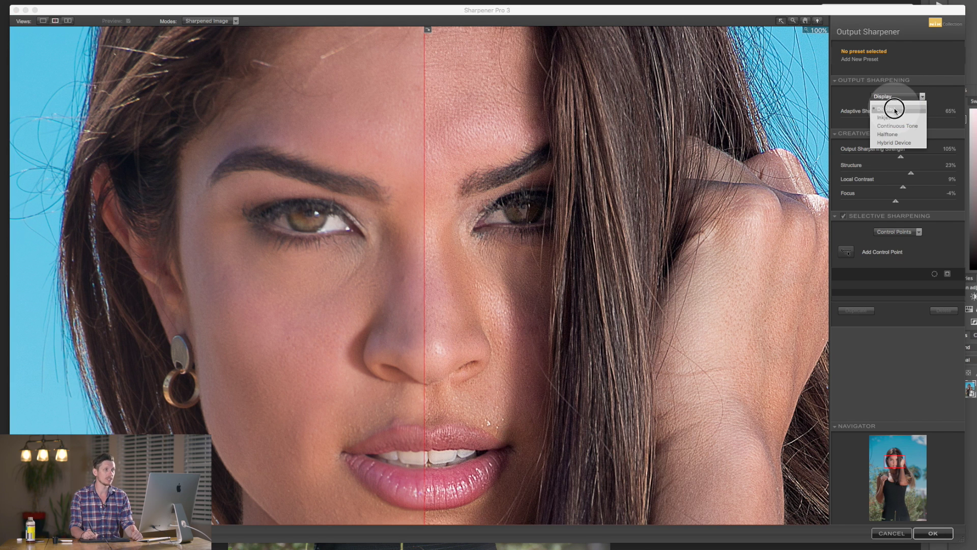
Keep Display as the output type and lower Adaptive Sharpening from 65% to 54%
left_click(895, 110)
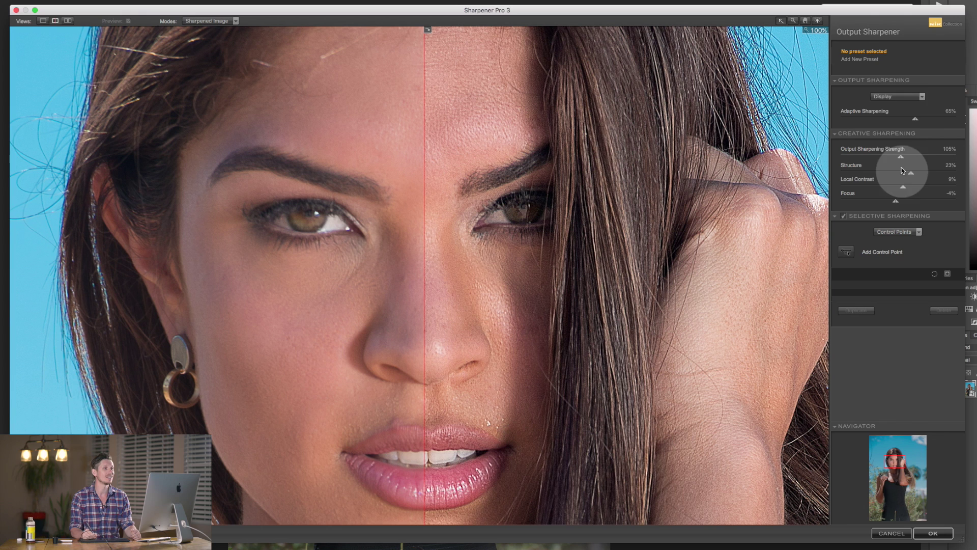
left_click(902, 95)
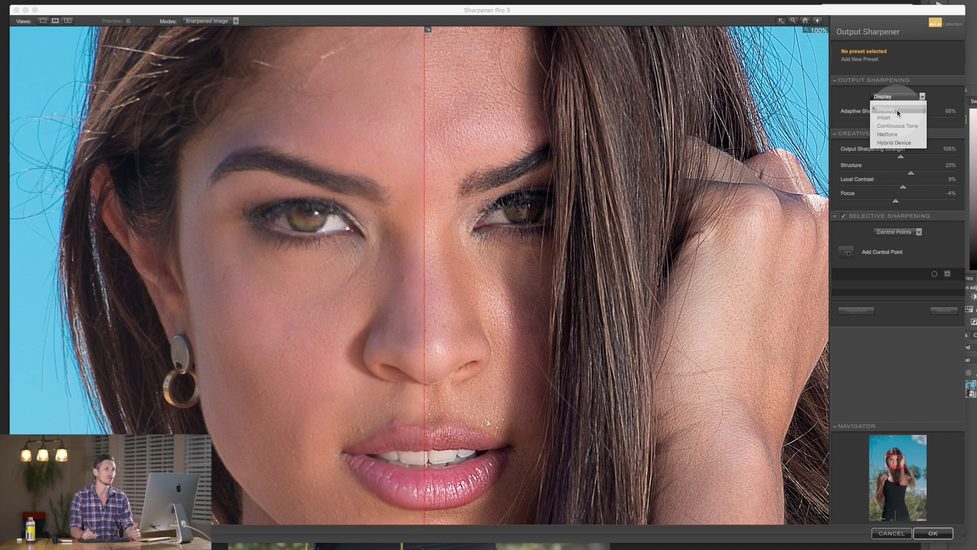
left_click(915, 101)
mouse_move(913, 120)
left_mouse_down()
mouse_move(875, 120)
mouse_move(950, 116)
mouse_move(883, 116)
mouse_move(900, 117)
left_mouse_up()
left_click(912, 98)
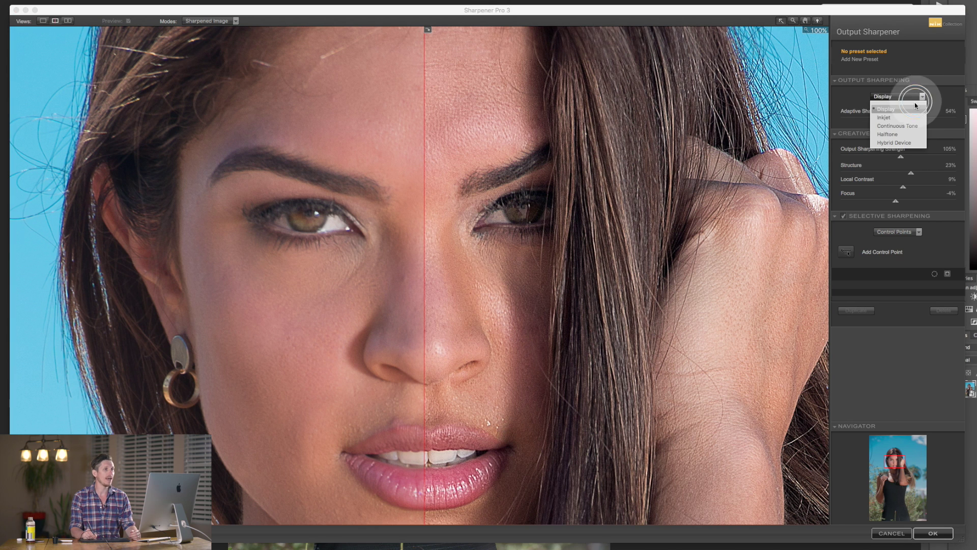
Switch to Inkjet output with Textured & Fine Art paper and a 3 m + viewing distance
left_click(910, 116)
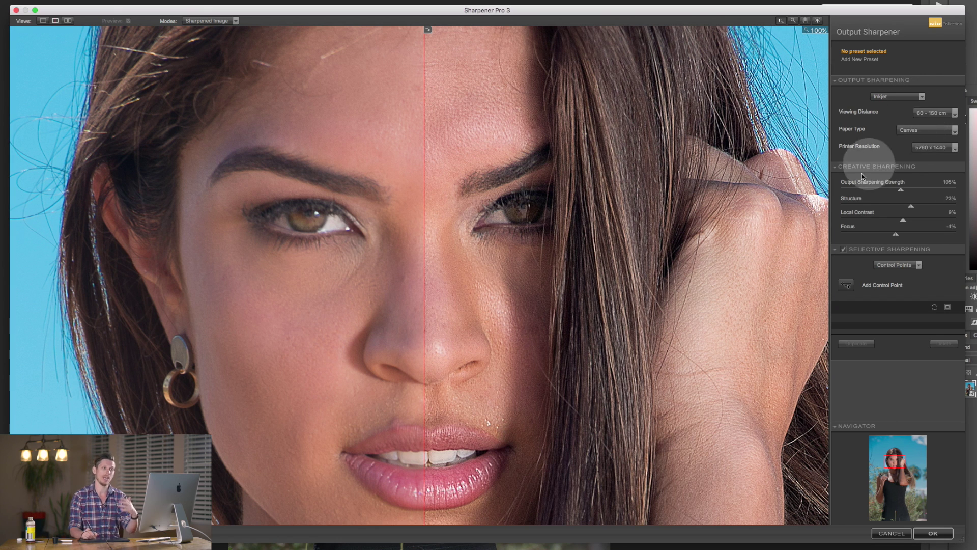
left_click(936, 130)
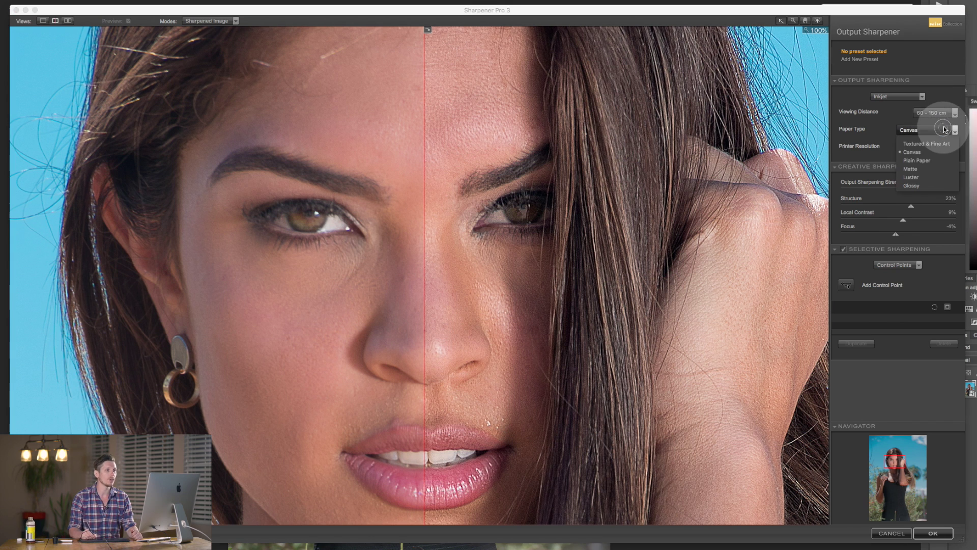
left_click(937, 145)
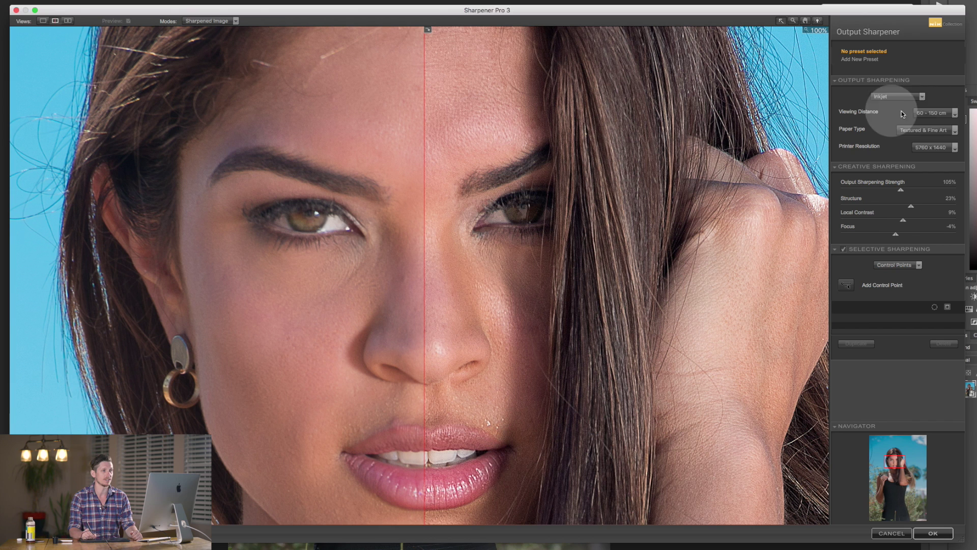
left_click(944, 112)
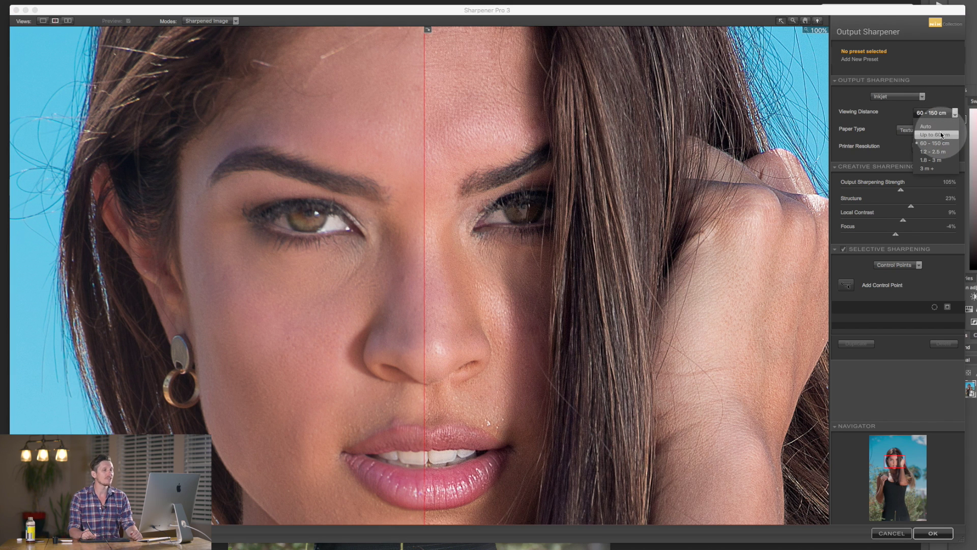
left_click(944, 136)
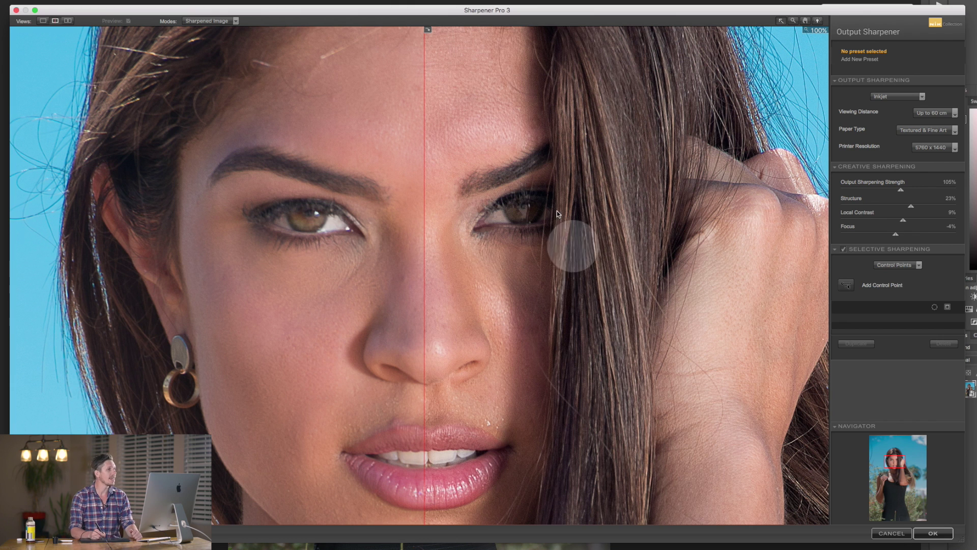
left_click(935, 112)
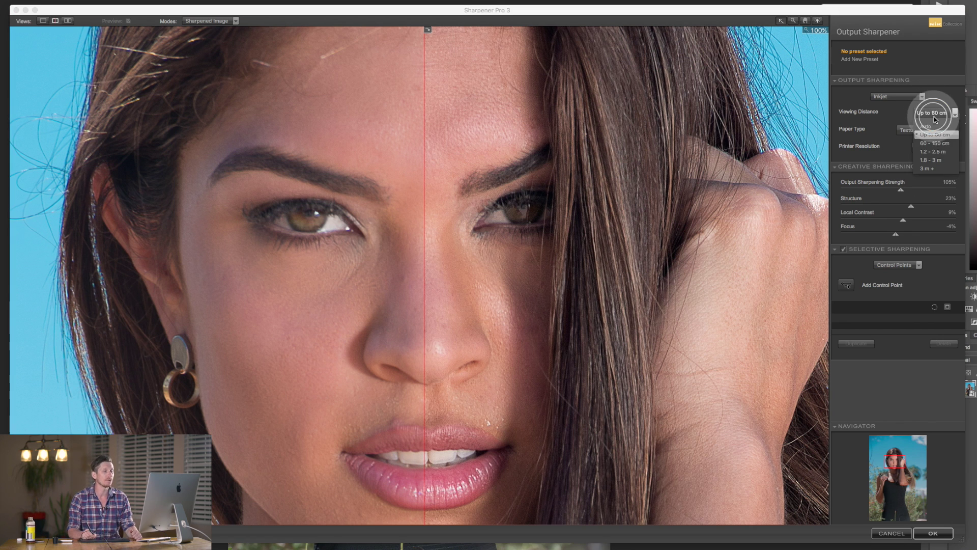
left_click(938, 169)
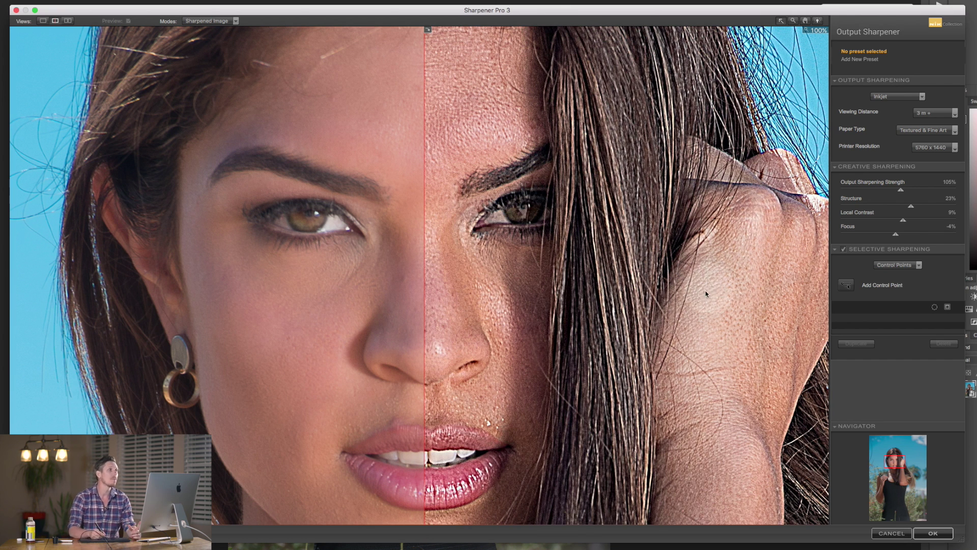
Compare sharpened and original face at fit and 100% zoom by shifting the split line
left_click(817, 30)
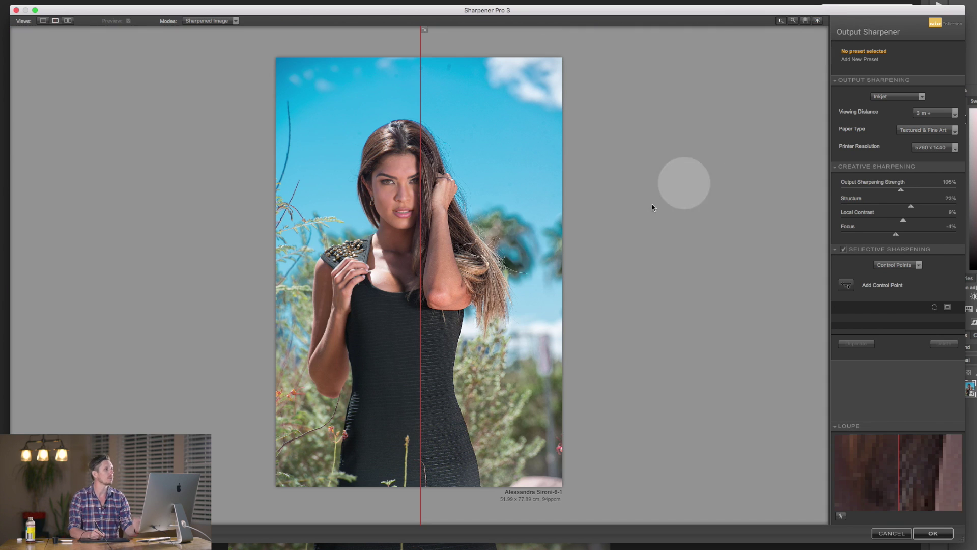
left_click_drag(420, 257, 397, 245)
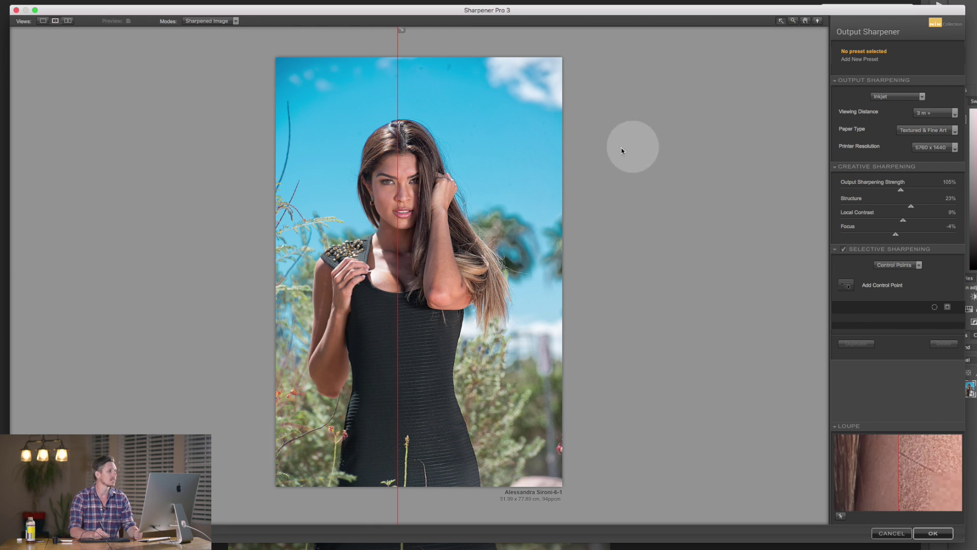
left_click(406, 184)
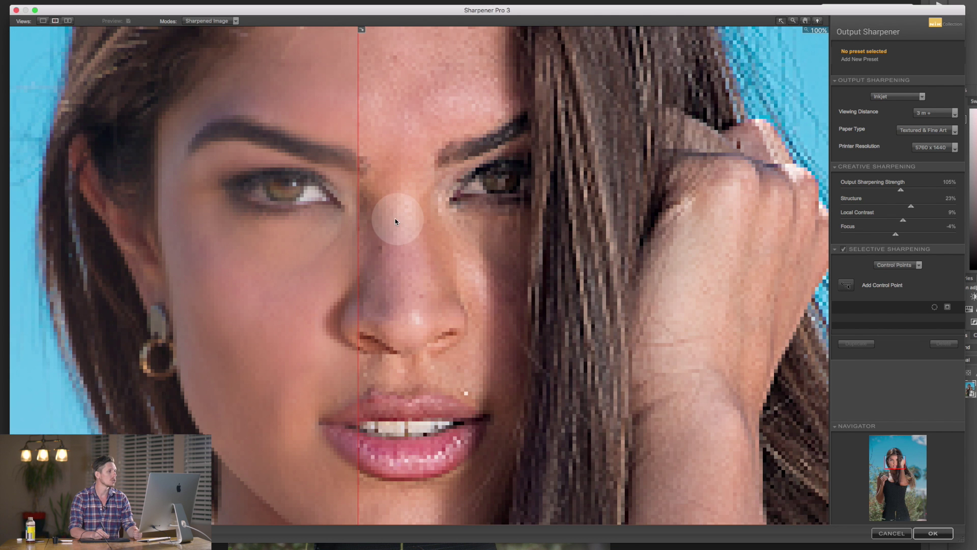
left_click_drag(359, 218, 362, 220)
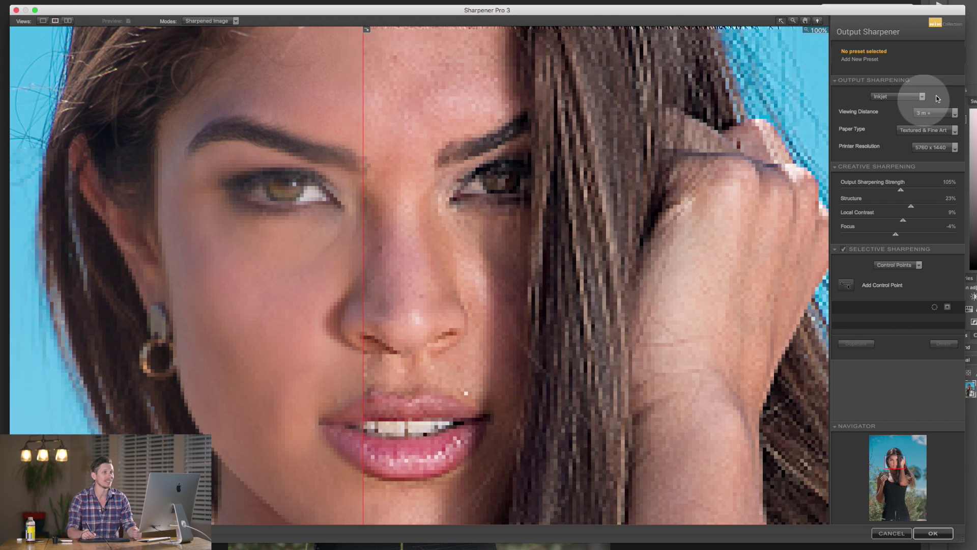
left_click(934, 113)
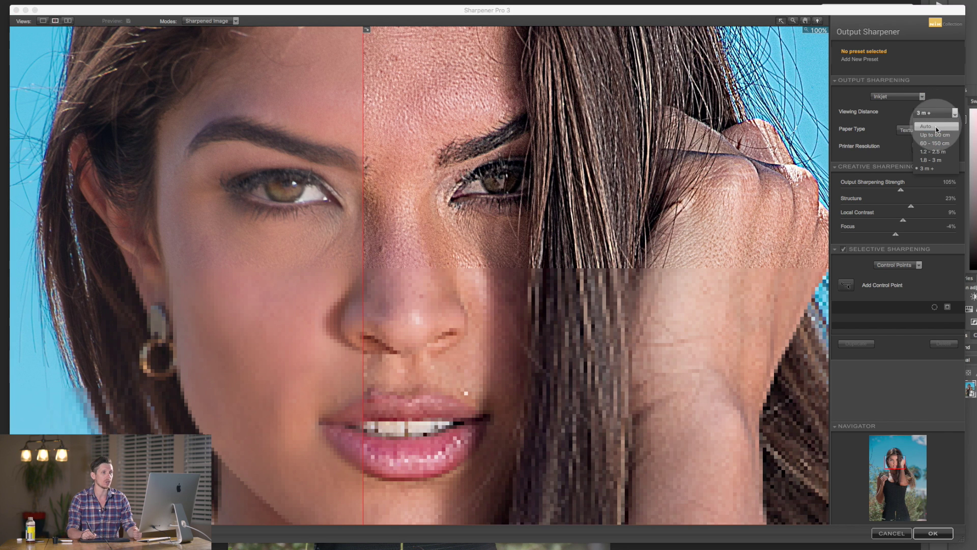
Set viewing distance to Up to 60 cm and paper type to Glossy after trying Canvas
left_click(934, 135)
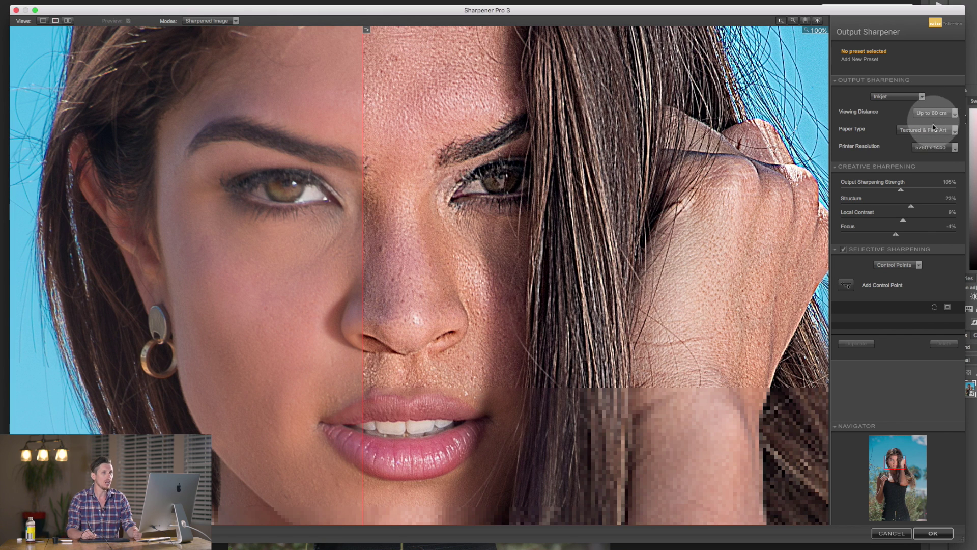
left_click(937, 129)
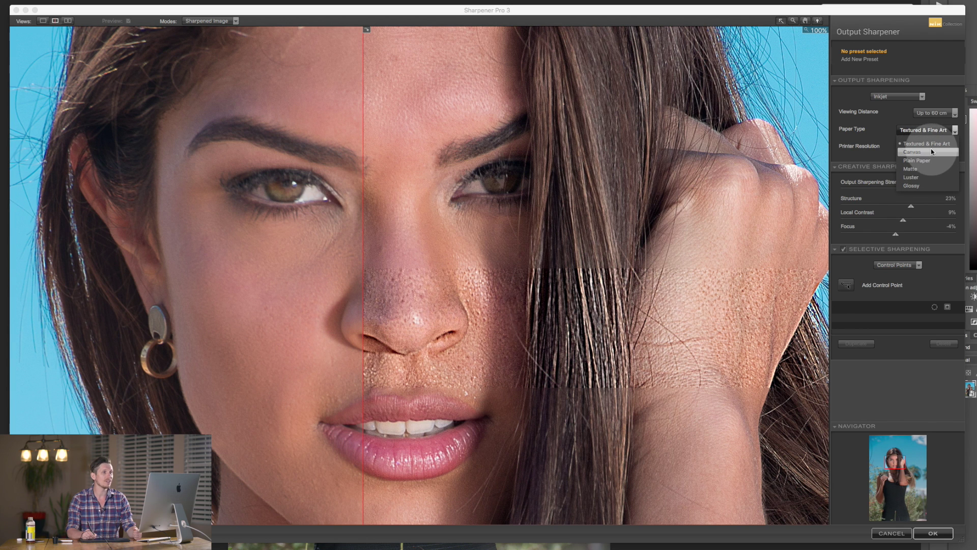
left_click(931, 151)
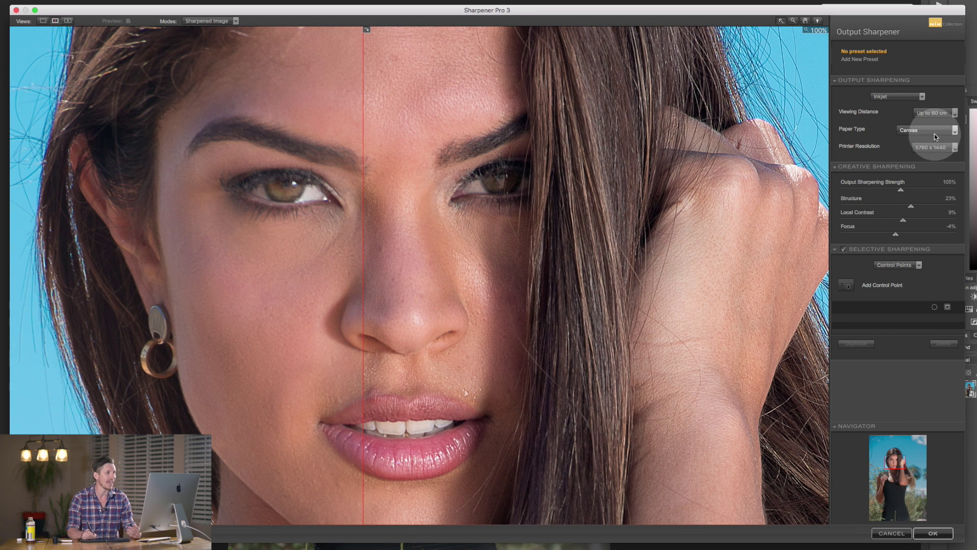
left_click(934, 133)
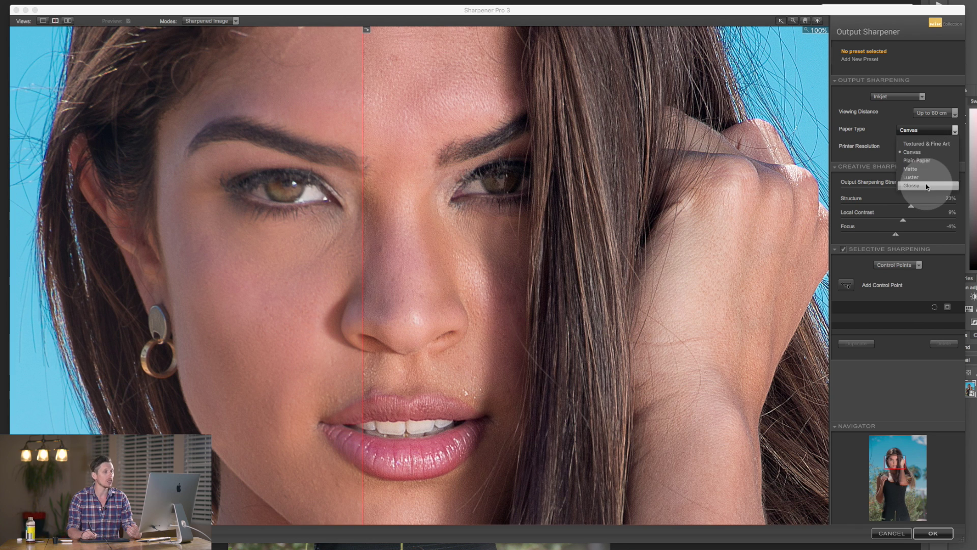
left_click(926, 186)
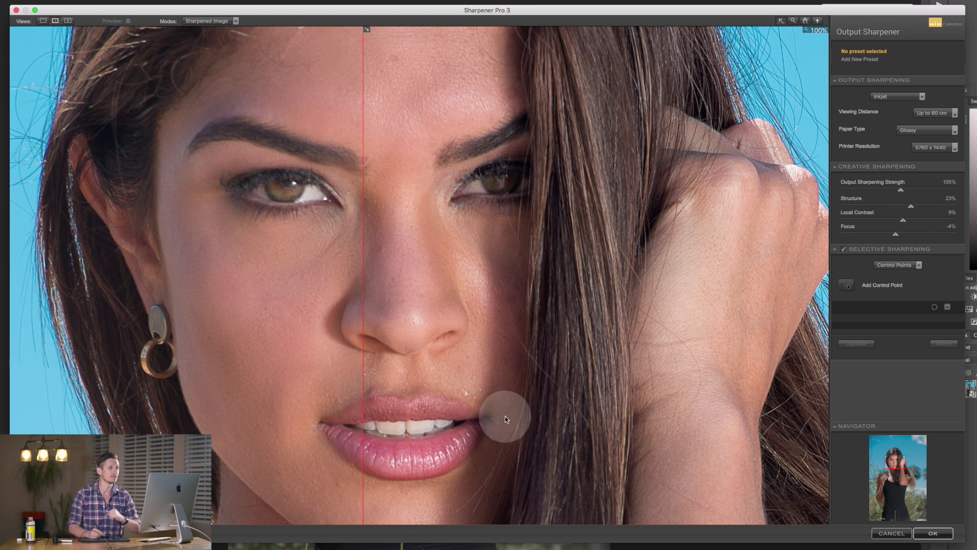
Try 1200 x 600 printer resolution, restore 5760 x 1440, then switch output to Continuous Tone
left_click(934, 147)
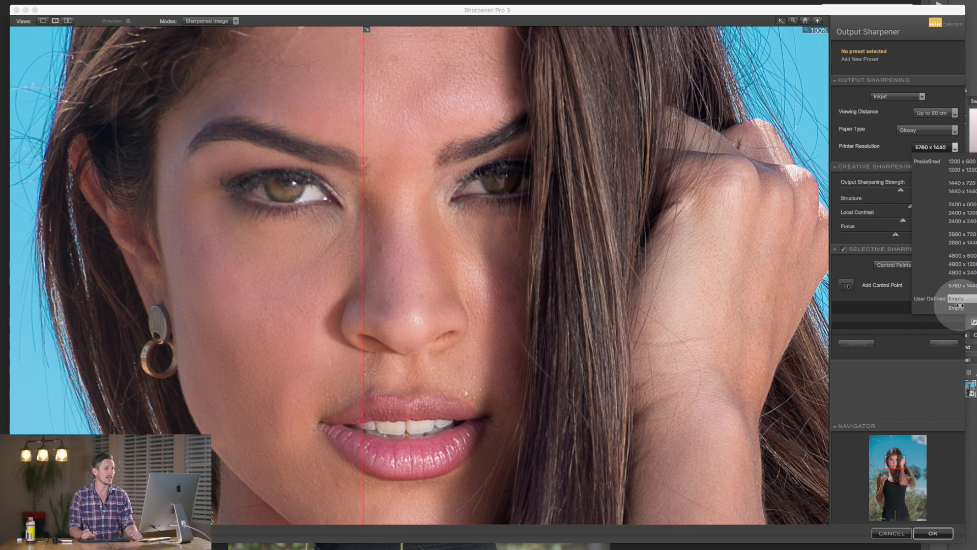
left_click(966, 162)
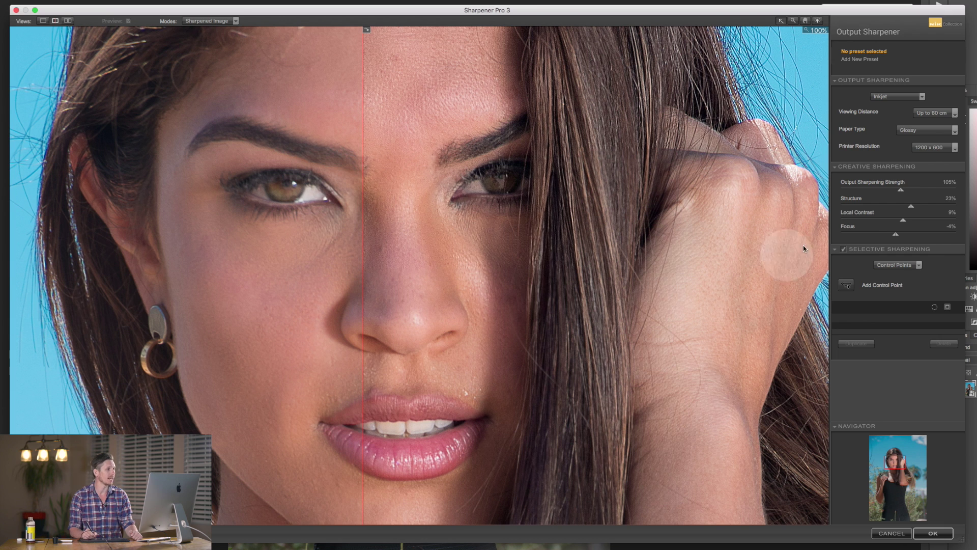
left_click(932, 146)
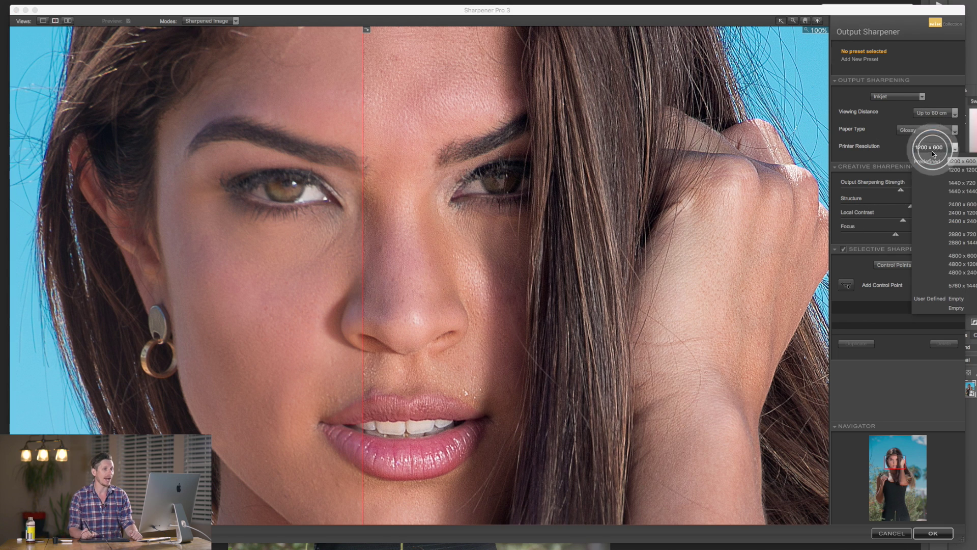
left_click(957, 283)
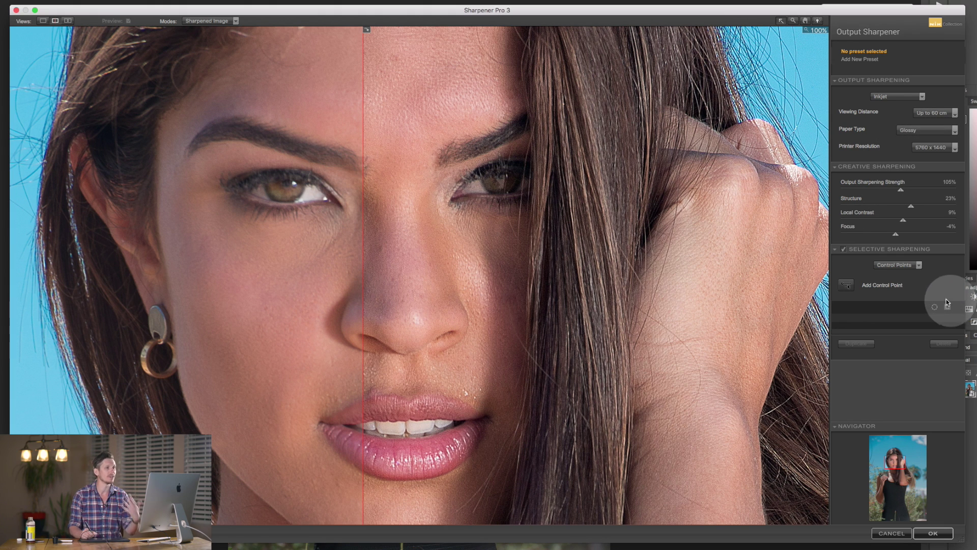
left_click(901, 96)
left_click(898, 108)
Keep Continuous Tone output and raise its printer resolution from 150 to 500 dpi
left_click(901, 96)
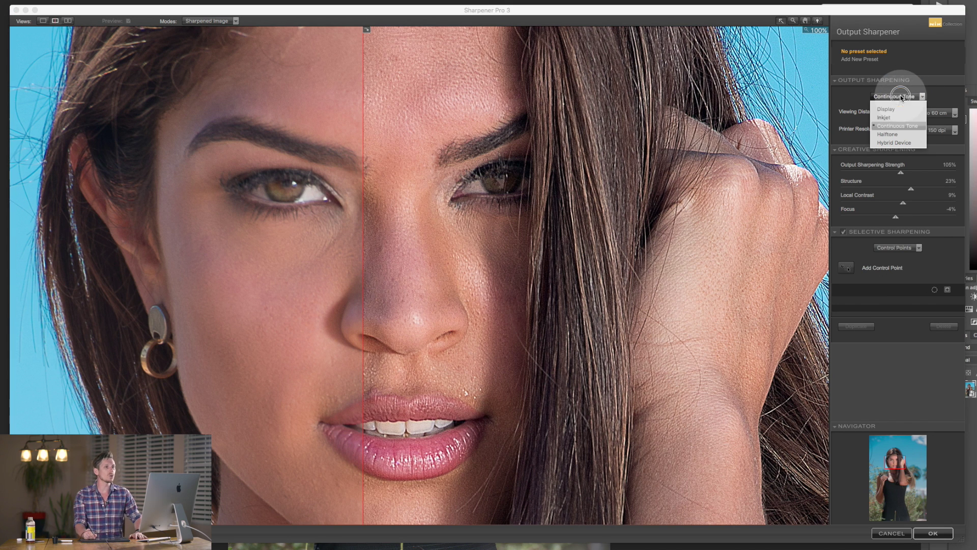
left_click(903, 127)
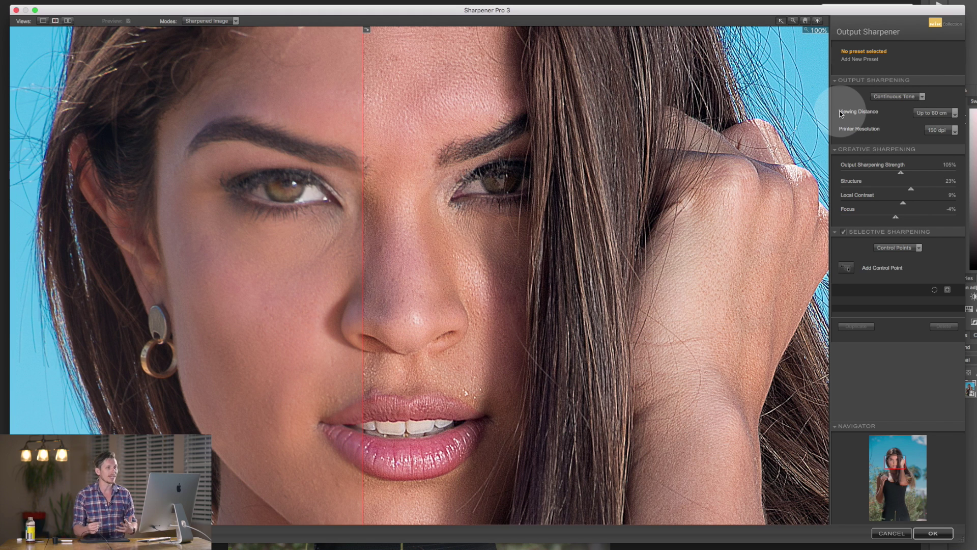
left_click(936, 129)
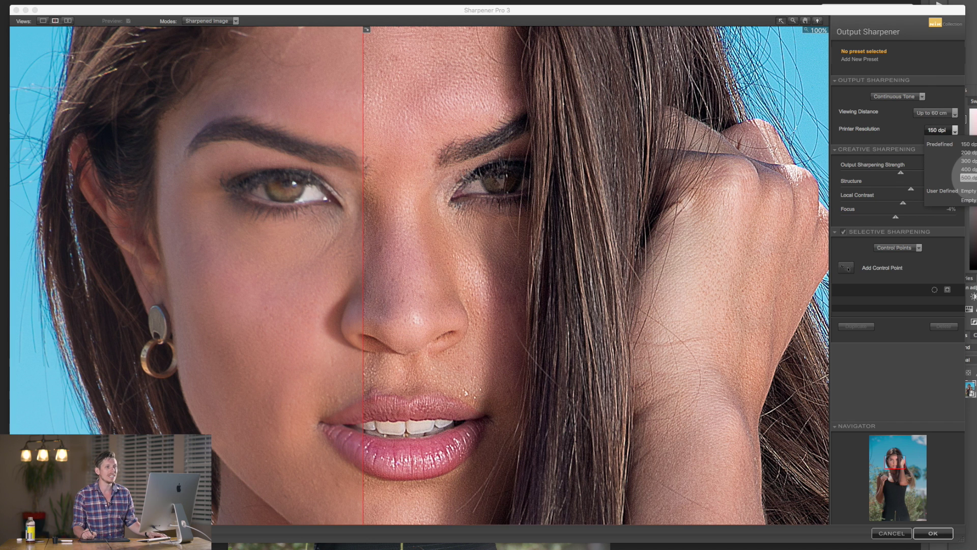
left_click(965, 177)
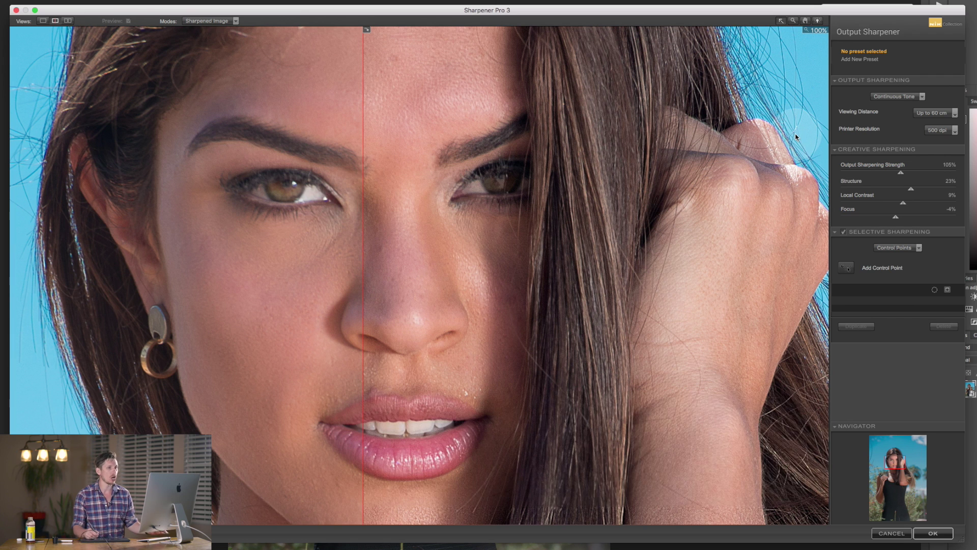
scroll(796, 136, "up", 2)
left_click(898, 97)
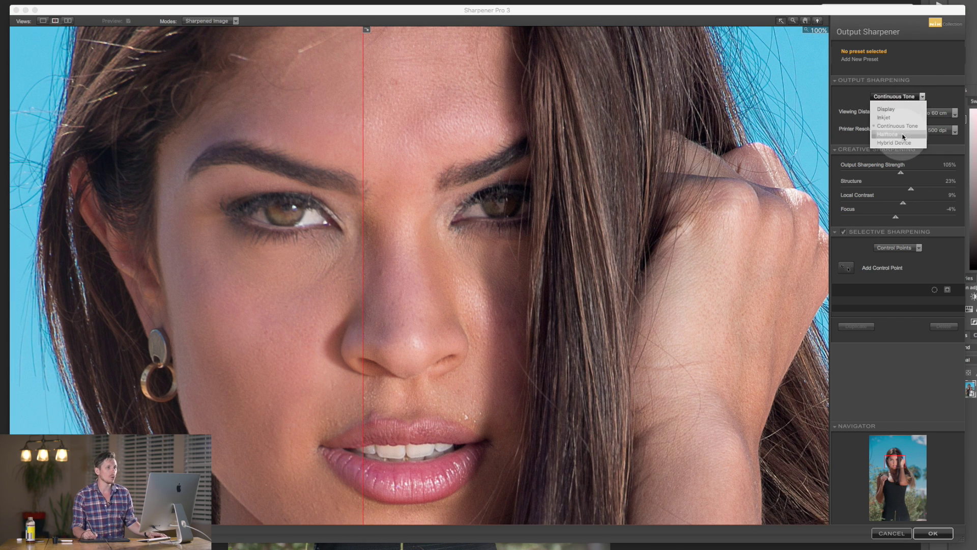
Switch output to Halftone with Auto viewing distance and compare the before/after split across the face
left_click(904, 135)
left_click(935, 113)
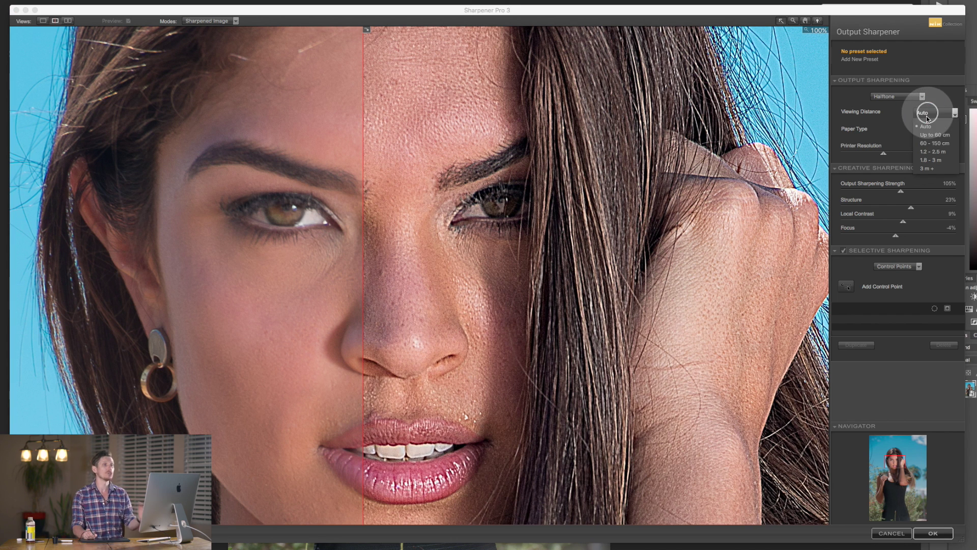
left_click(931, 125)
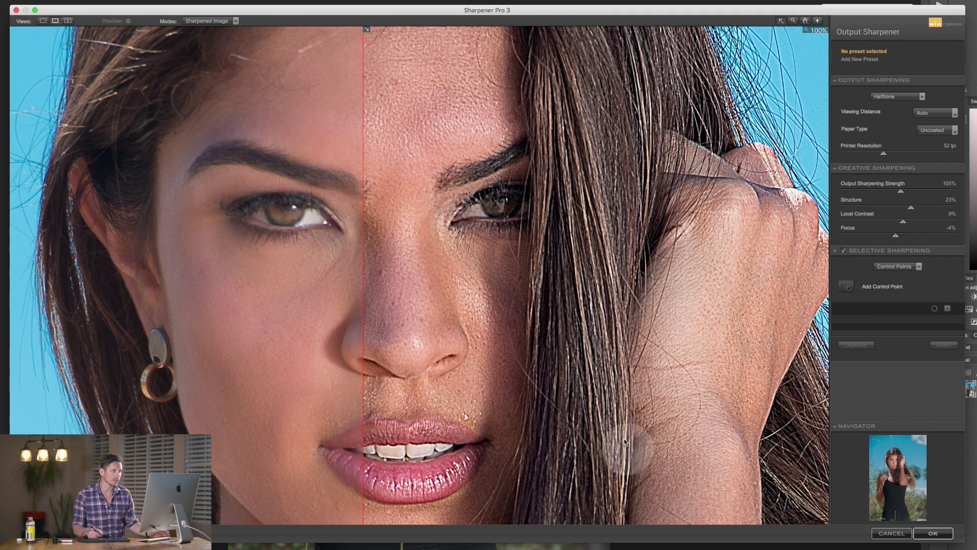
left_click_drag(388, 142, 512, 204)
left_click_drag(308, 225, 311, 226)
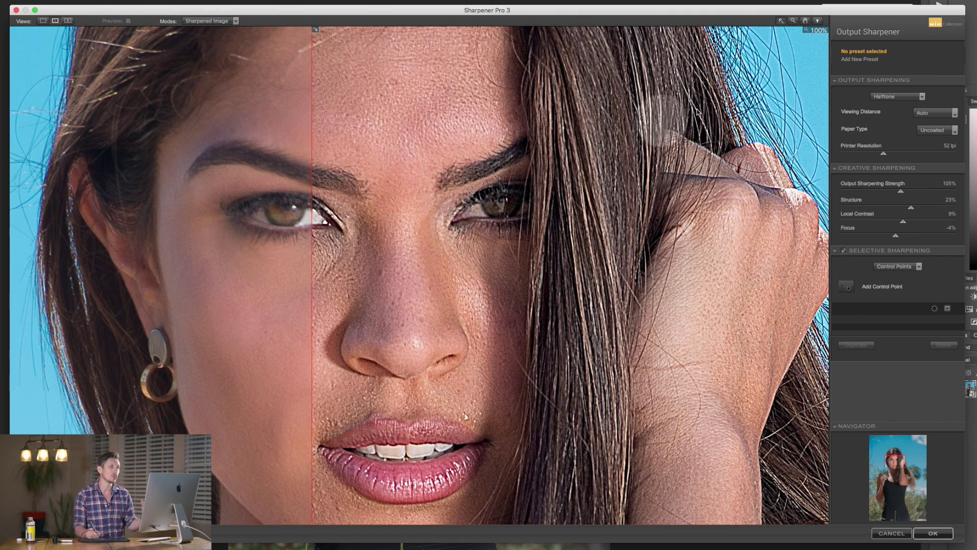
Set paper type to Coated instead of Newsprint and printer resolution to 140 lpcm, then choose Hybrid Device
left_click(935, 130)
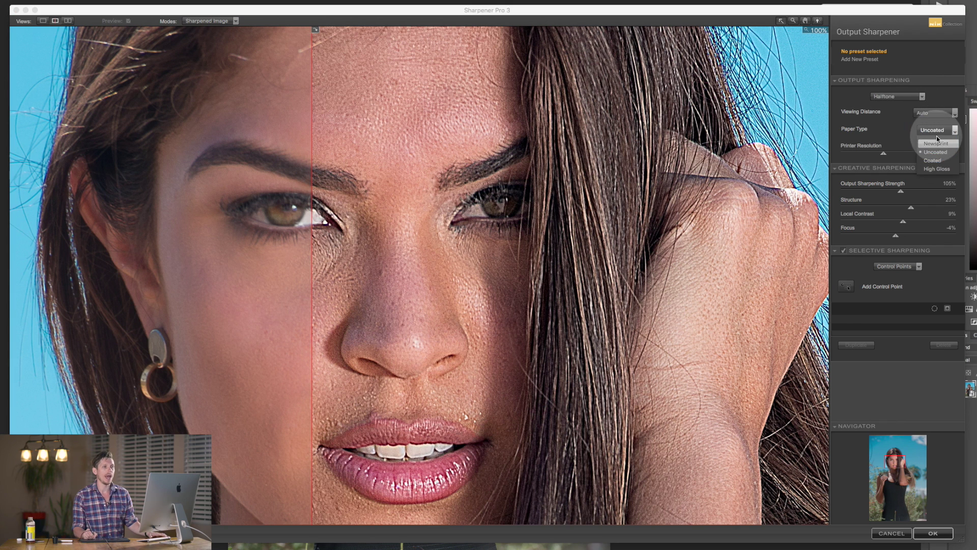
left_click(942, 143)
left_click(946, 131)
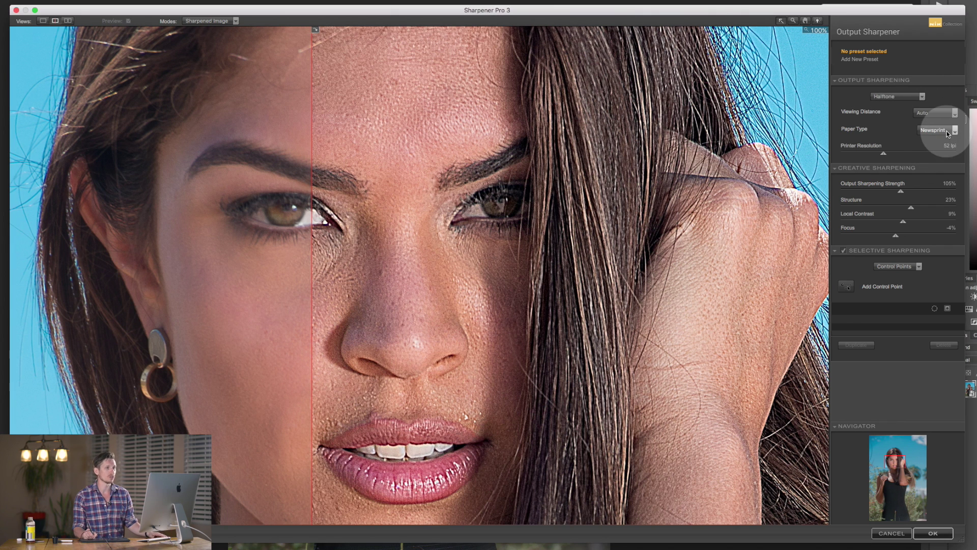
left_click(936, 160)
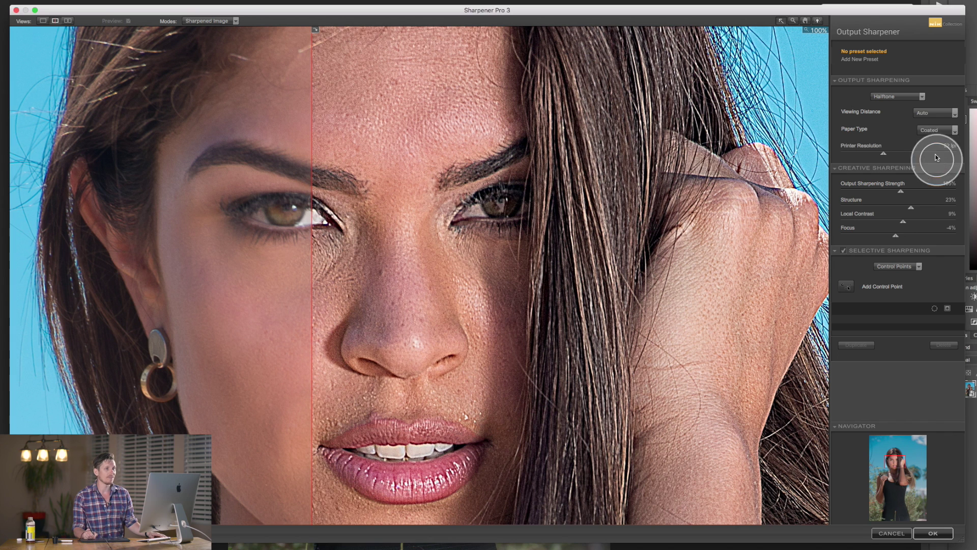
left_click_drag(884, 154, 944, 154)
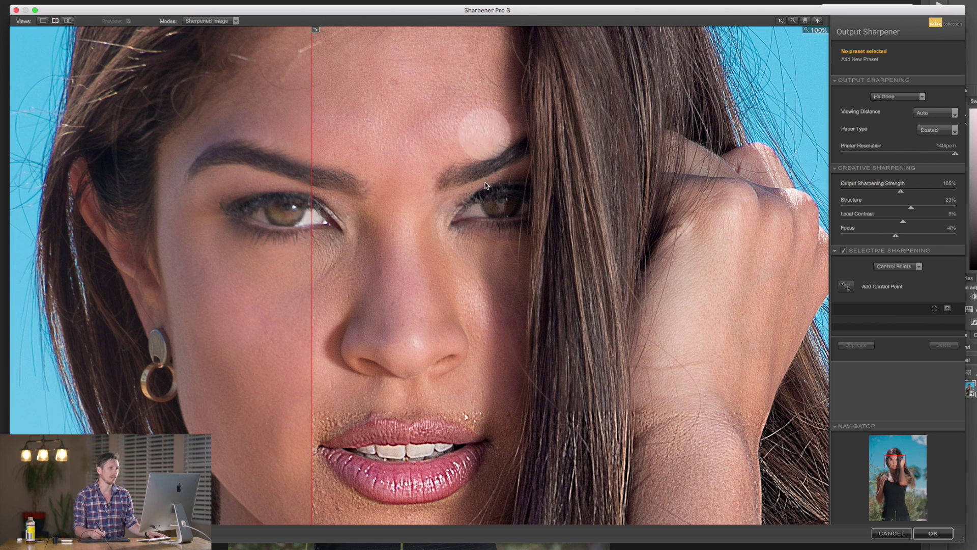
left_click(903, 98)
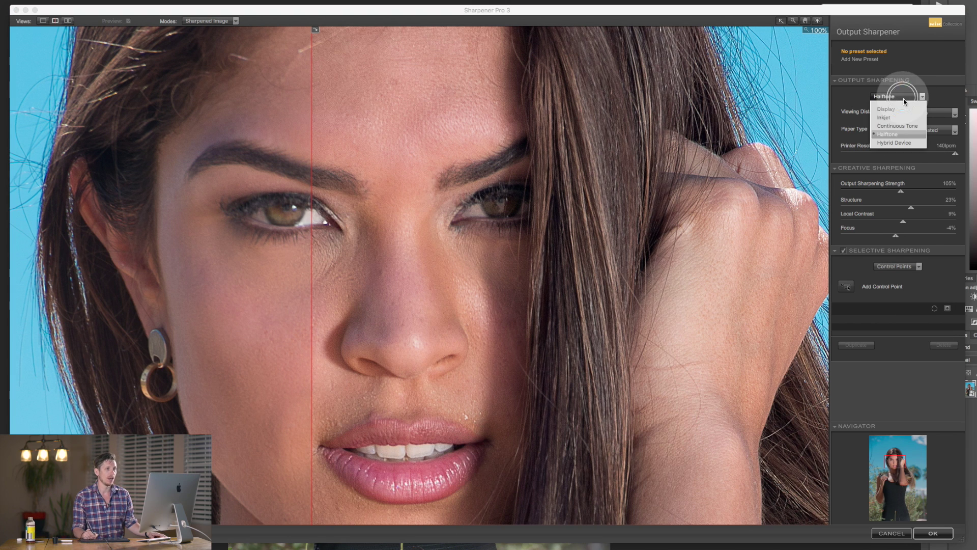
left_click(898, 142)
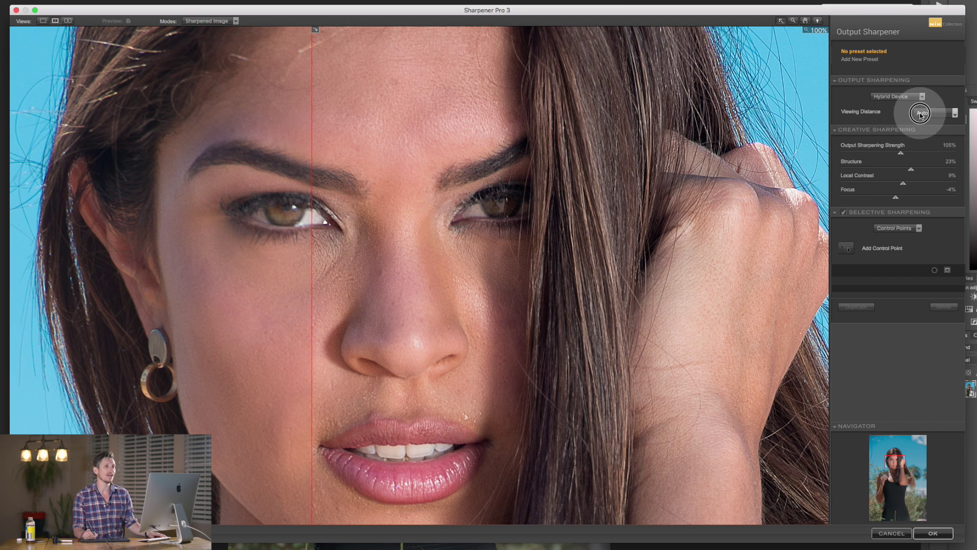
Set the Hybrid Device viewing distance to 60 - 150 cm
left_click(931, 112)
left_click(924, 153)
left_click(903, 97)
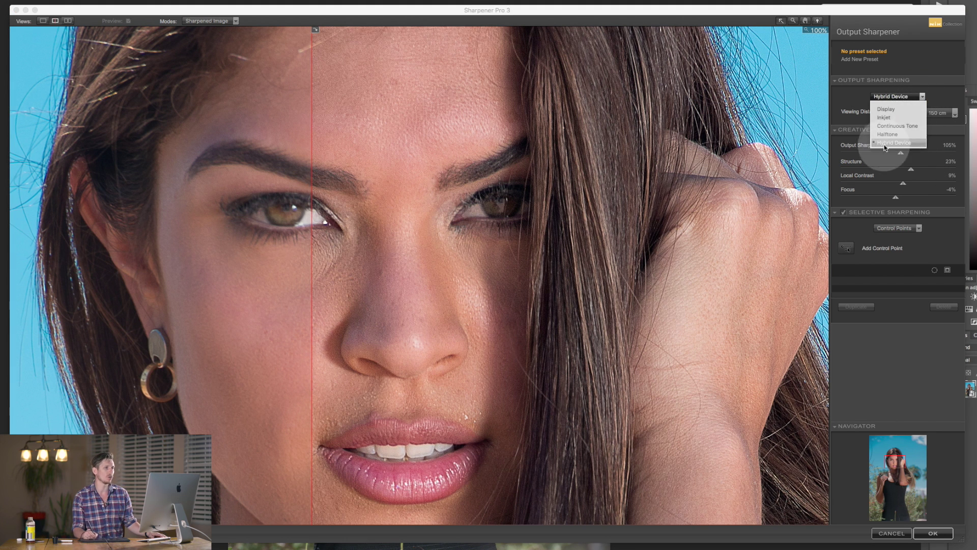
left_click(933, 100)
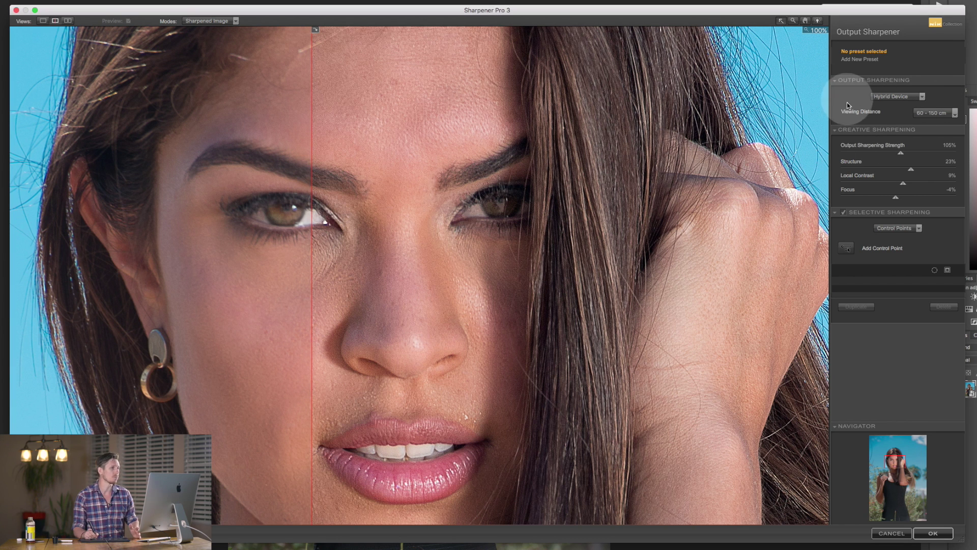
Switch output back to Display and tune Adaptive Sharpening to 33% while comparing the split preview
left_click(892, 97)
left_click(892, 110)
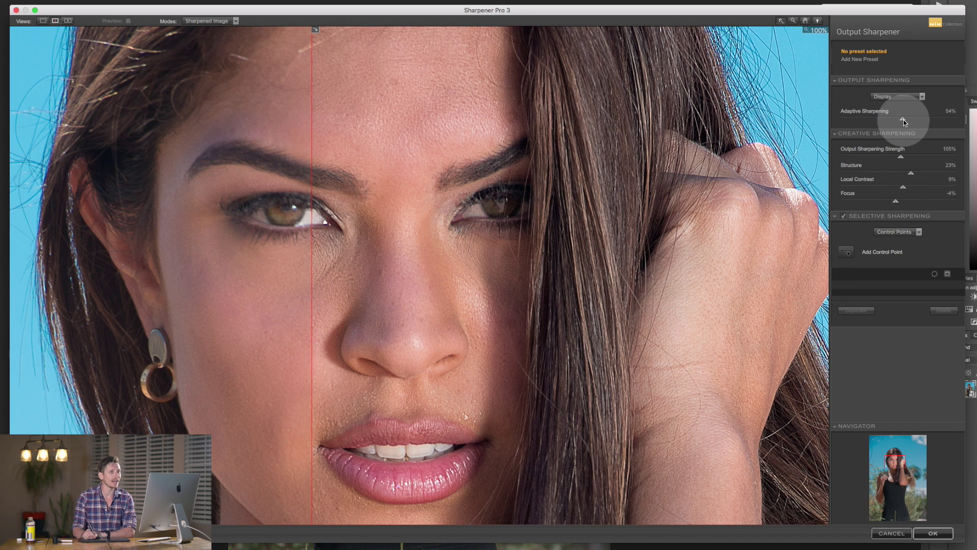
left_click_drag(903, 120, 875, 117)
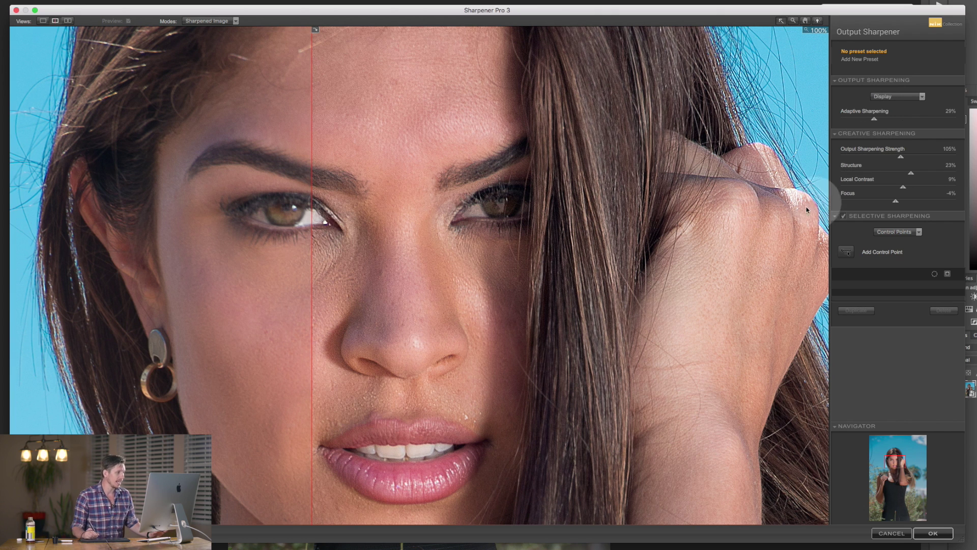
left_click_drag(312, 238, 408, 244)
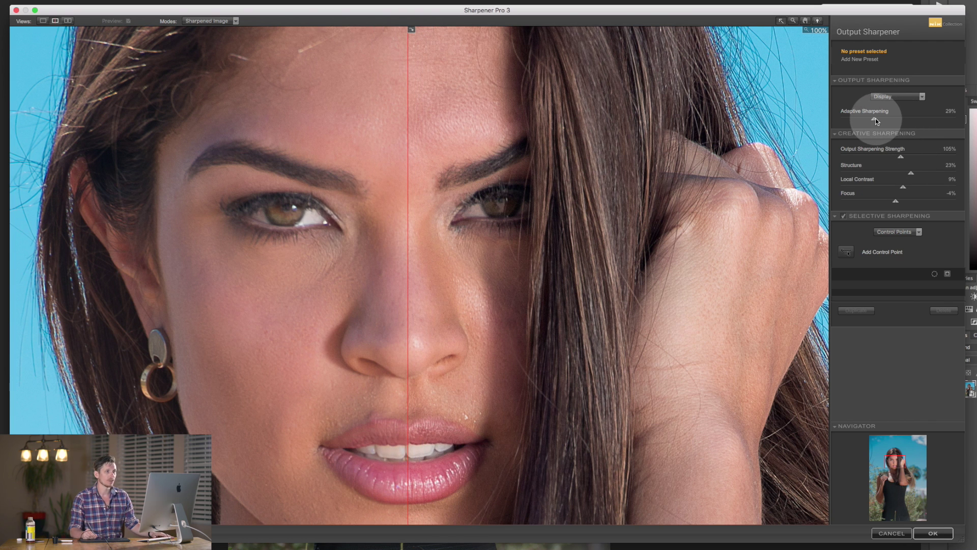
left_click_drag(875, 120, 957, 119)
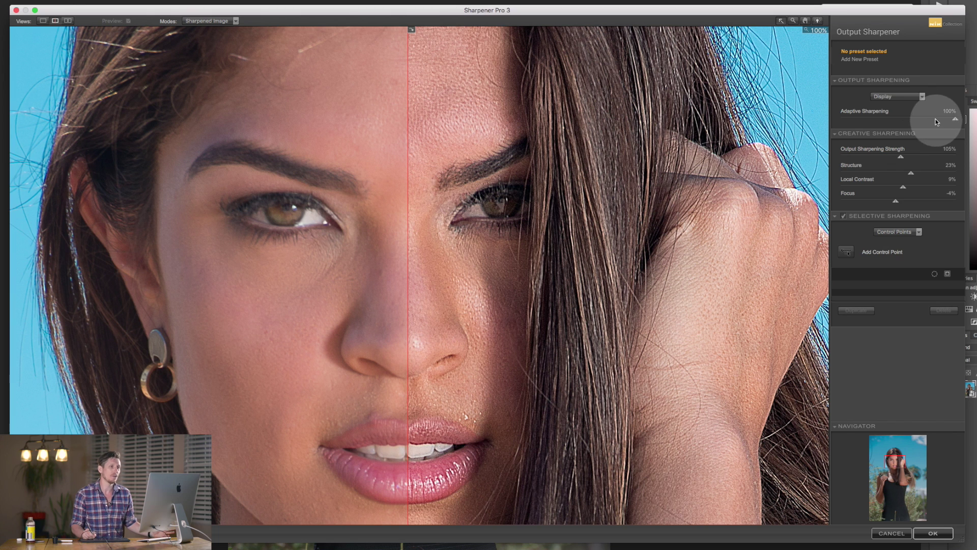
left_click(897, 120)
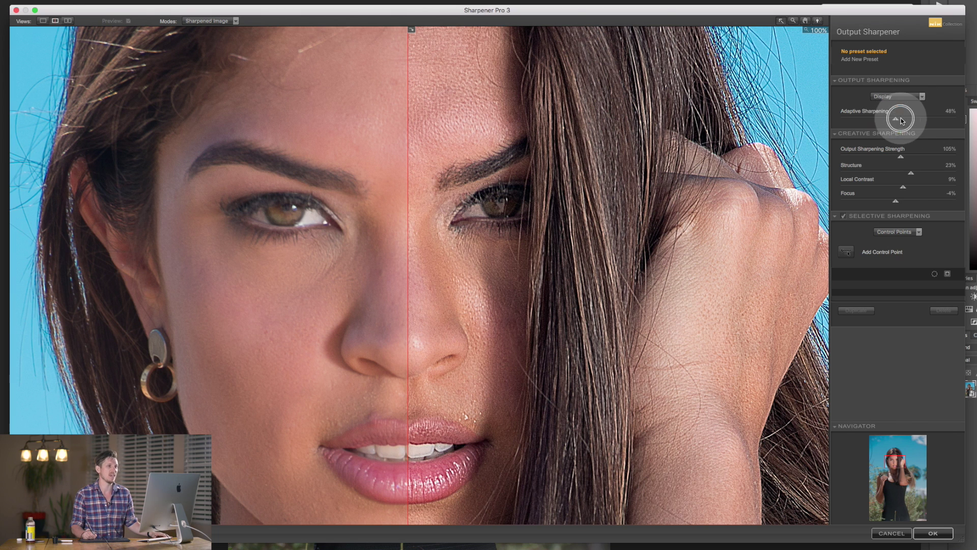
left_click_drag(902, 121, 903, 125)
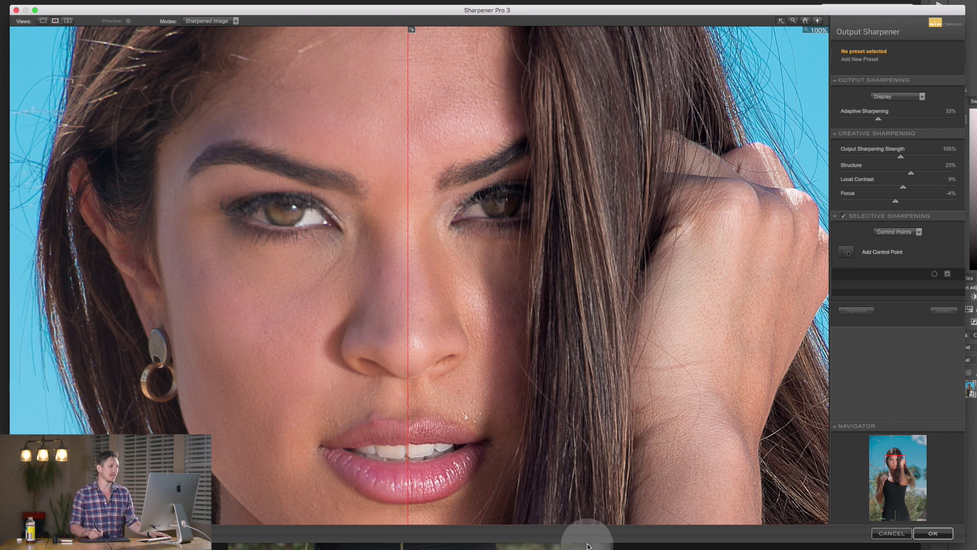
left_click_drag(409, 219, 419, 249)
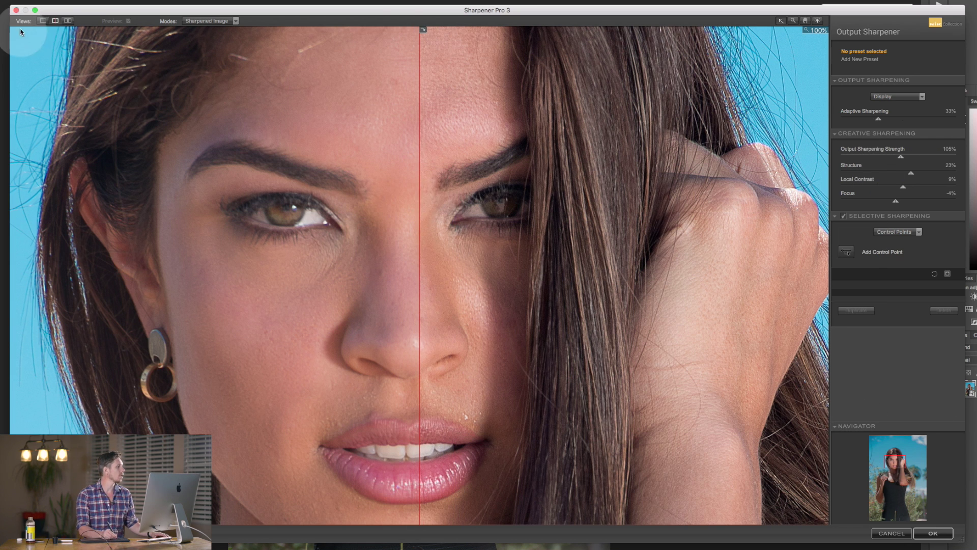
Show the single sharpened preview, zero Structure, Local Contrast and Focus, and set Adaptive Sharpening to 49%
left_click(44, 21)
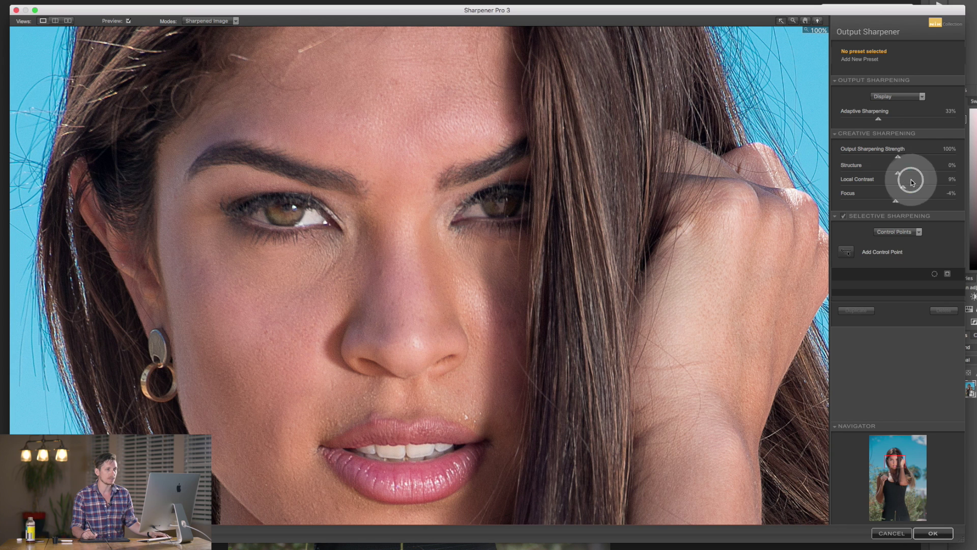
left_click_drag(896, 200, 897, 194)
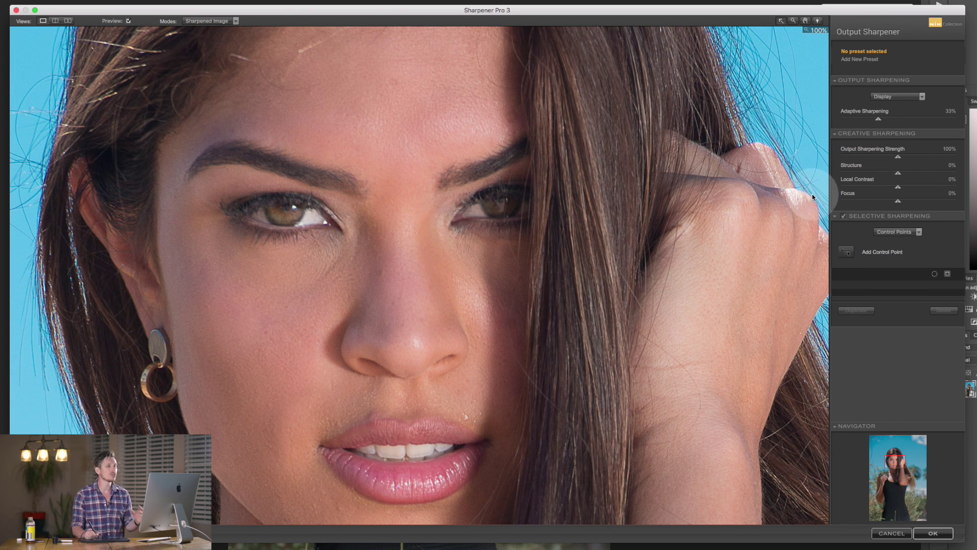
left_click_drag(899, 156, 943, 171)
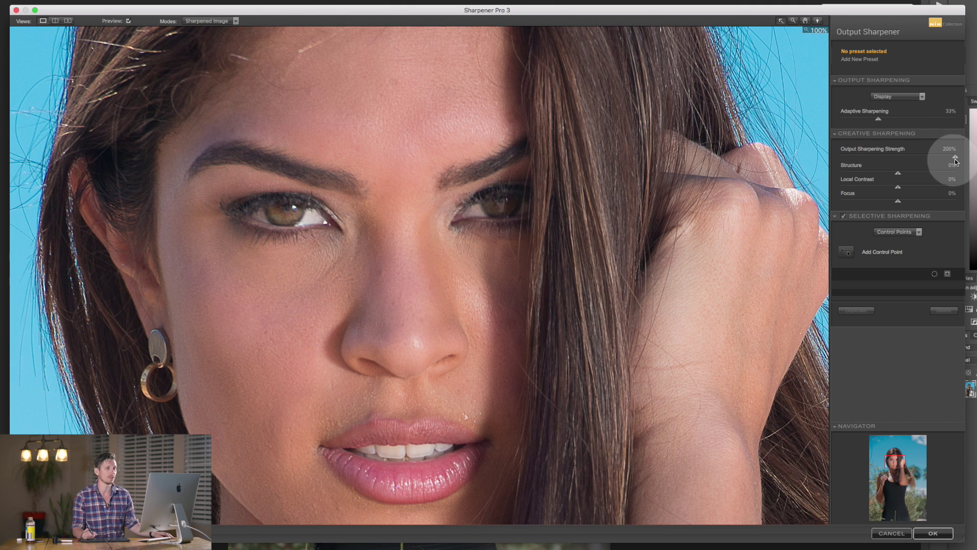
left_click_drag(953, 159, 809, 153)
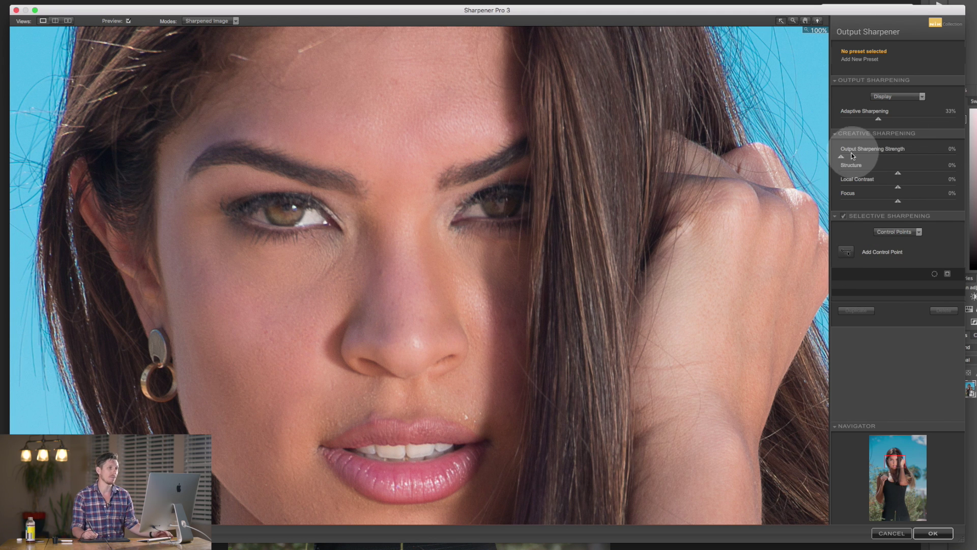
left_click_drag(841, 158, 899, 156)
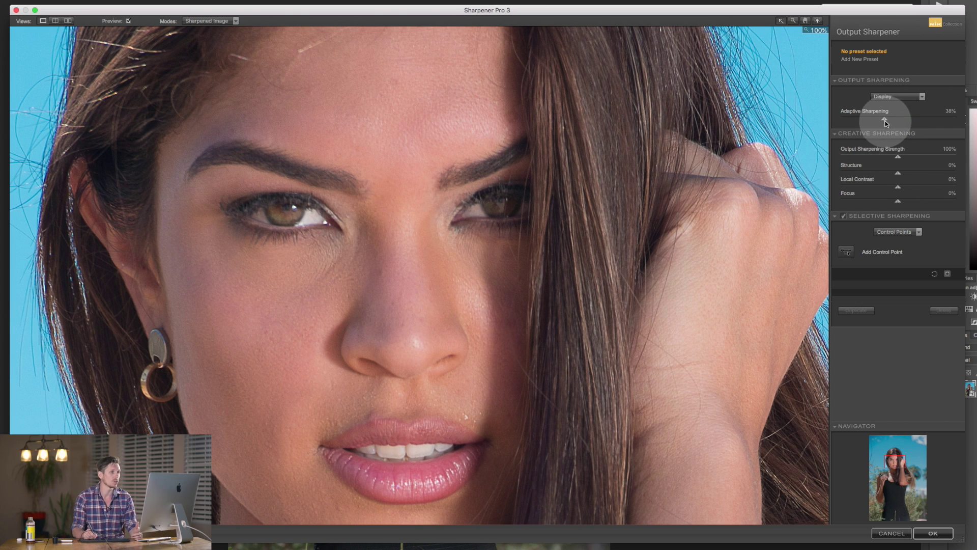
left_click_drag(886, 123, 893, 123)
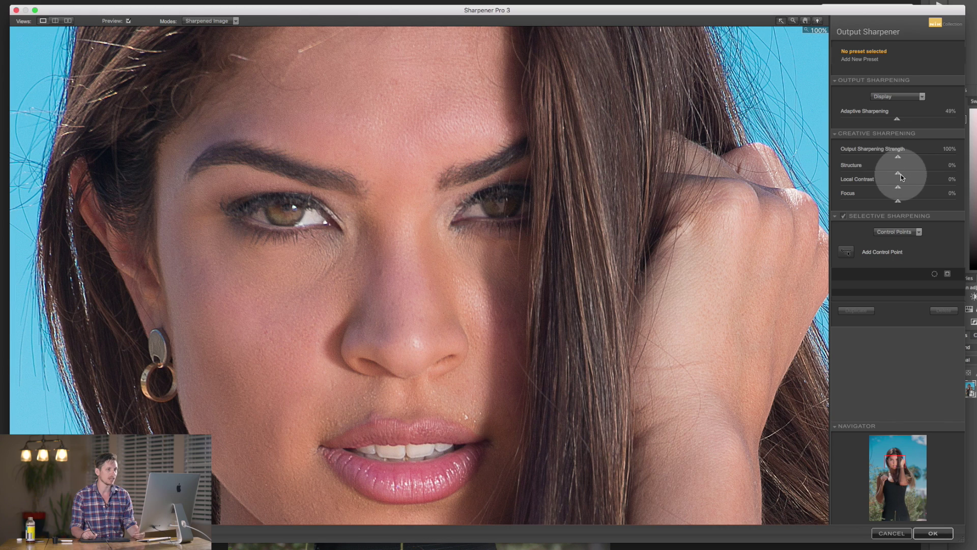
left_click_drag(904, 175, 955, 173)
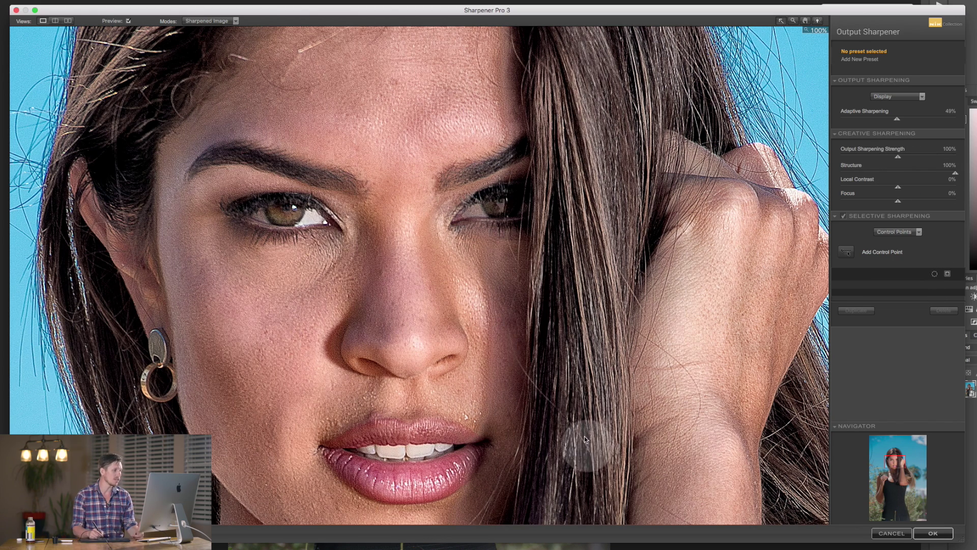
left_click_drag(895, 462, 899, 495)
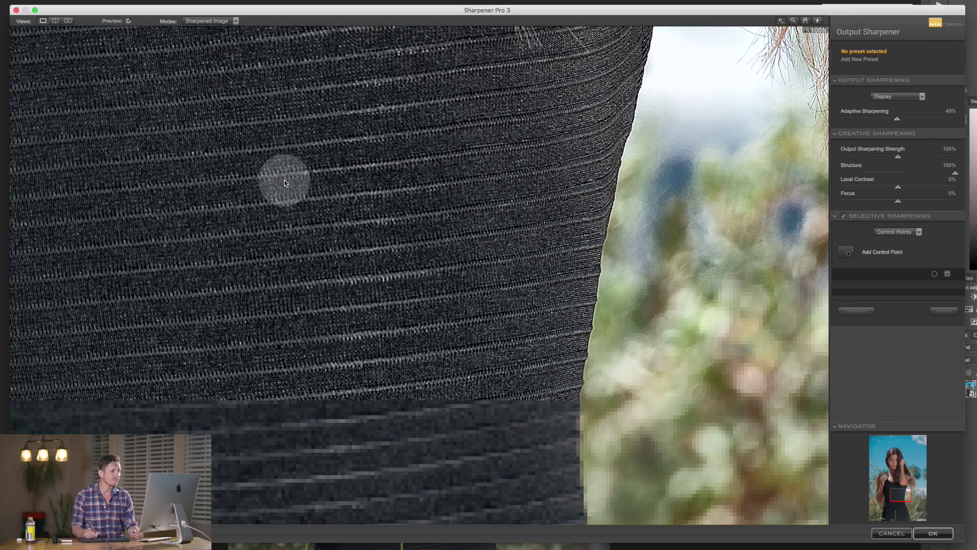
left_click_drag(901, 492, 887, 481)
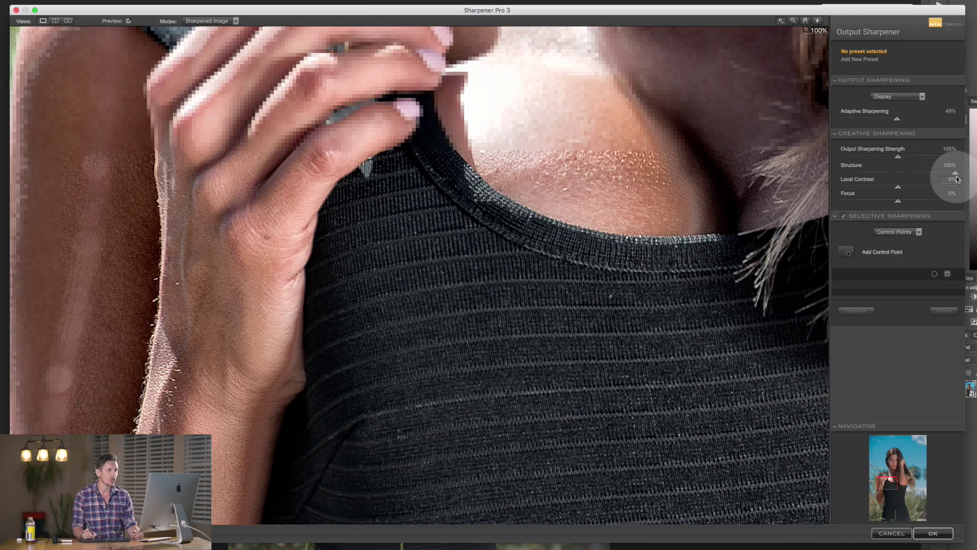
left_click_drag(956, 177, 859, 176)
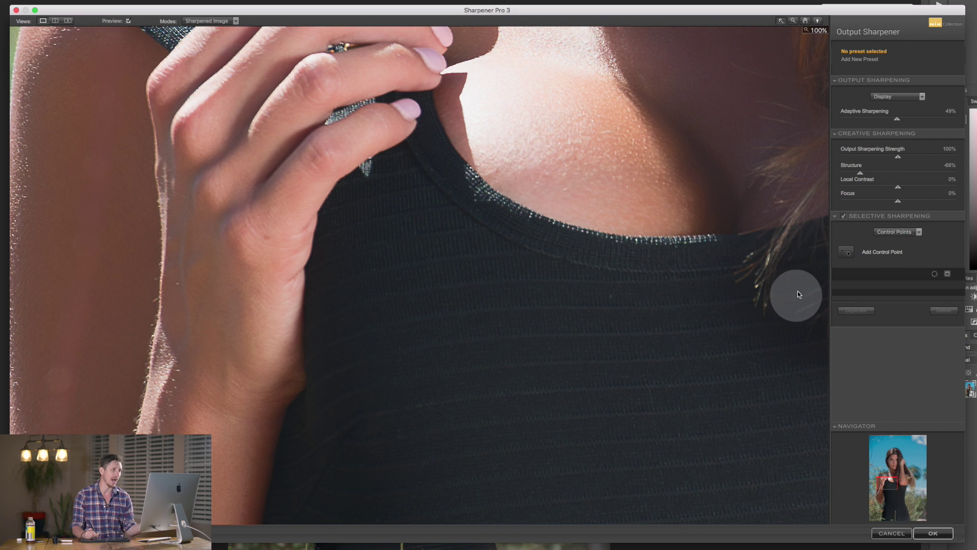
left_click_drag(860, 173, 897, 177)
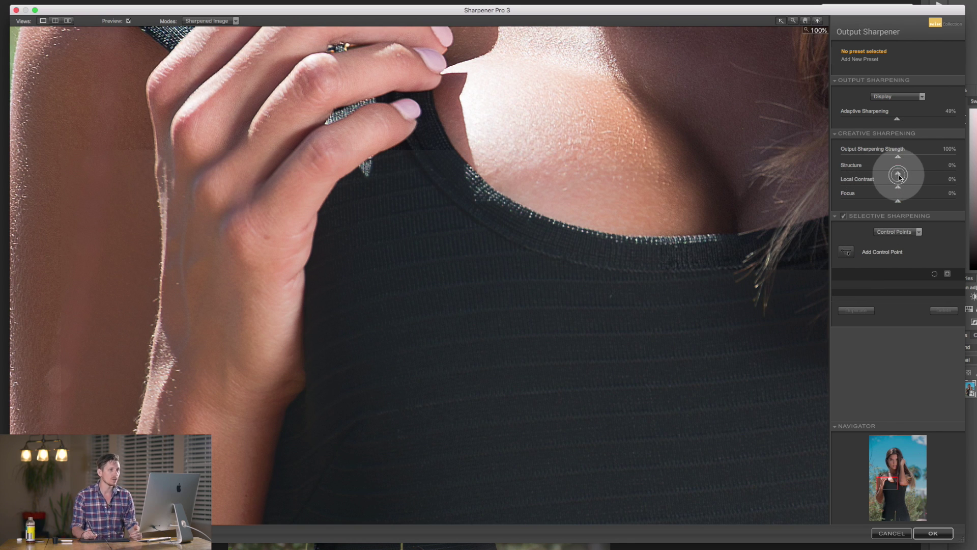
left_click(895, 462)
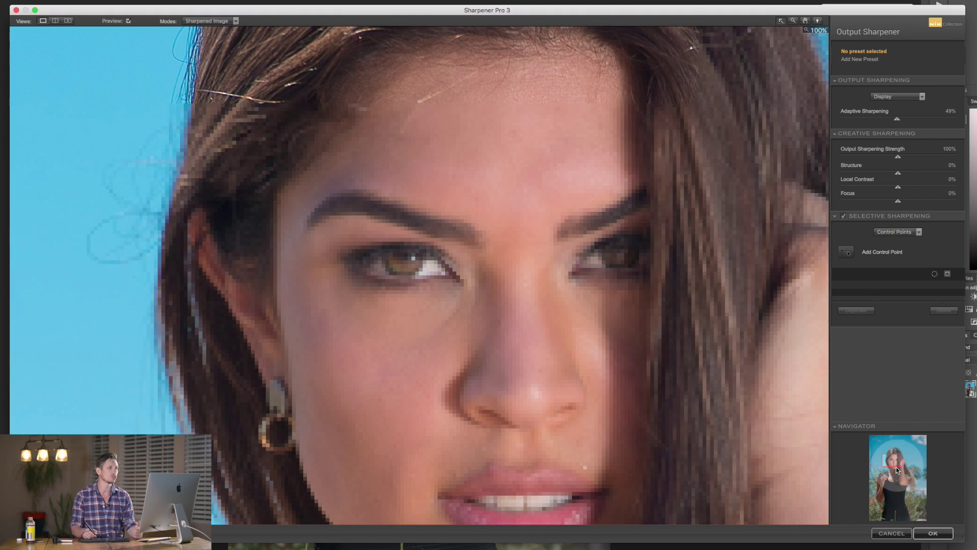
Fit the full portrait in the preview and bring Structure down from 100% to 0%
mouse_move(897, 469)
left_mouse_down()
mouse_move(894, 488)
mouse_move(893, 460)
left_mouse_up()
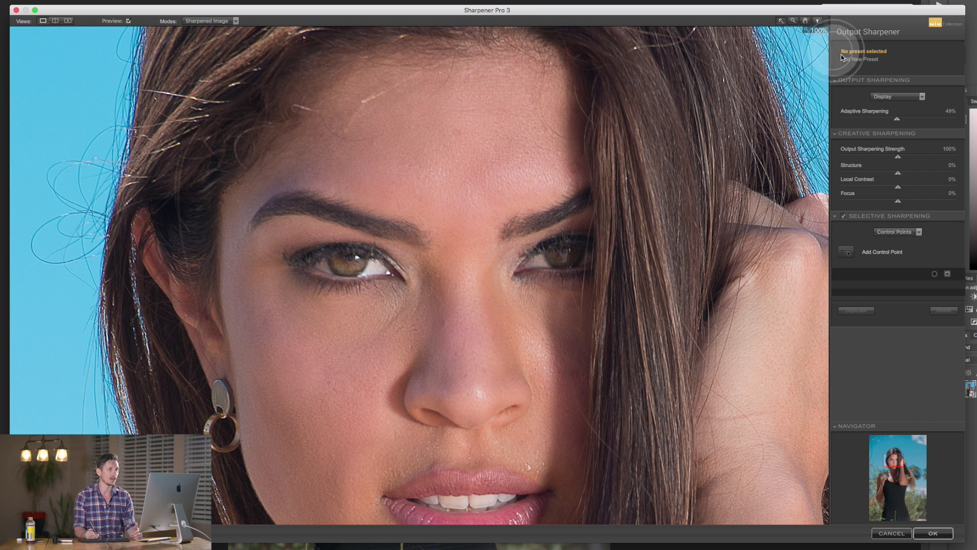
left_click(820, 32)
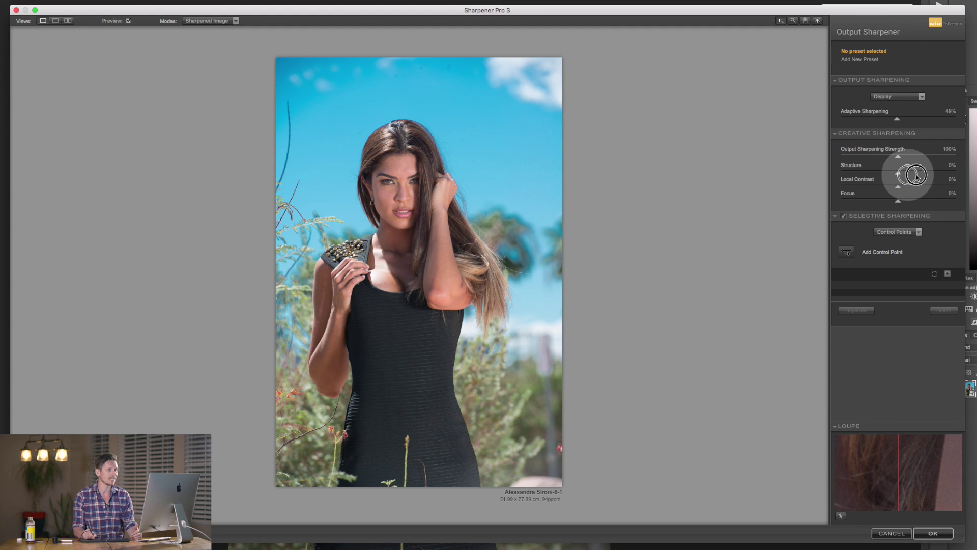
left_click_drag(901, 174, 964, 172)
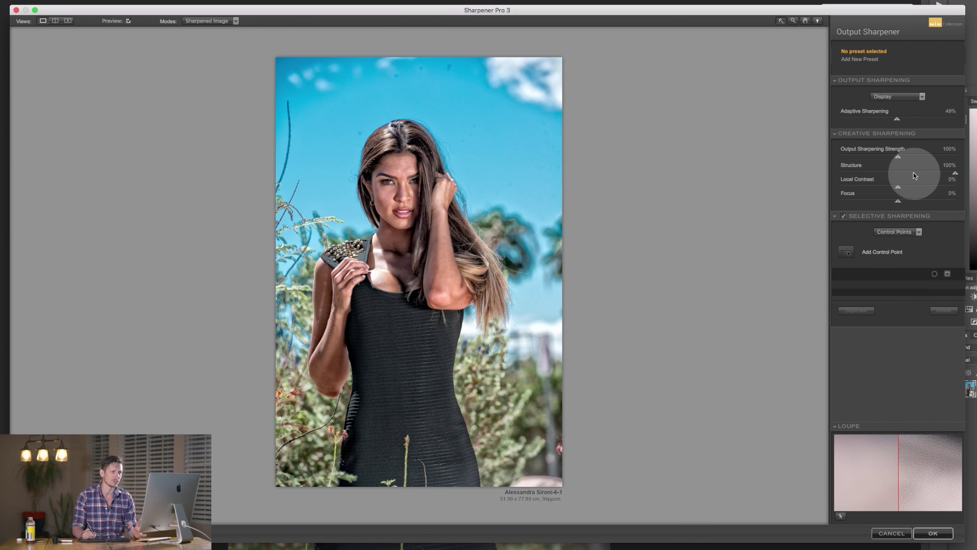
left_click_drag(903, 173, 898, 176)
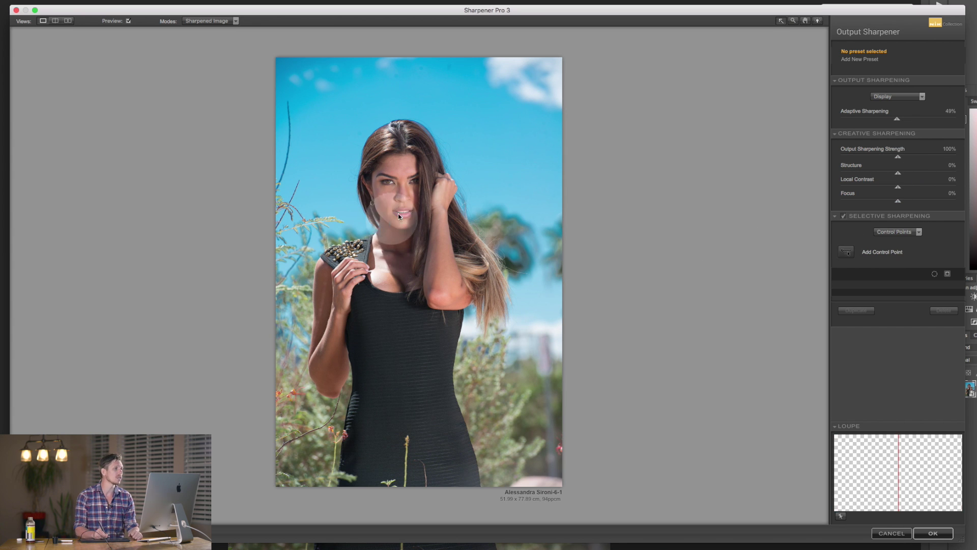
Zoom to 100% on the face and raise Local Contrast to 80%
left_click(394, 184)
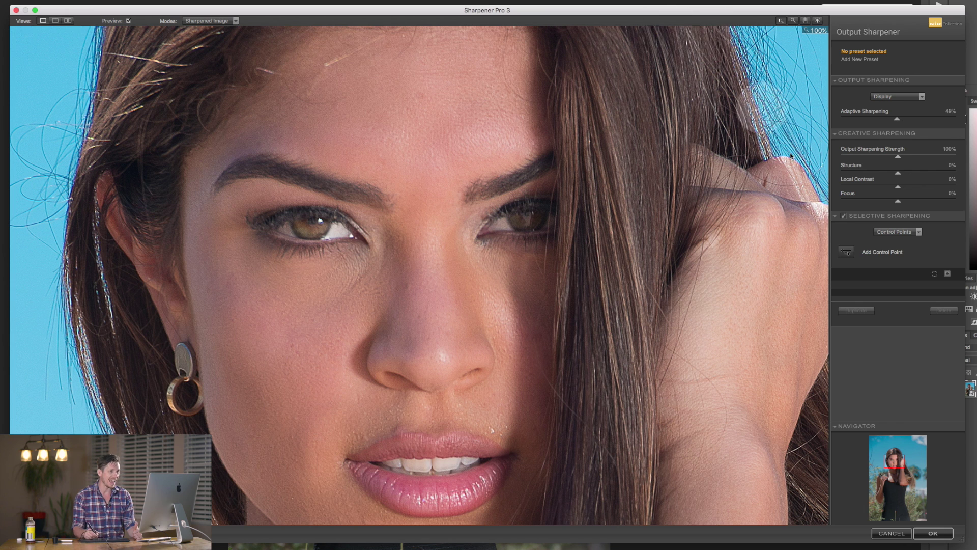
left_click_drag(899, 190, 945, 187)
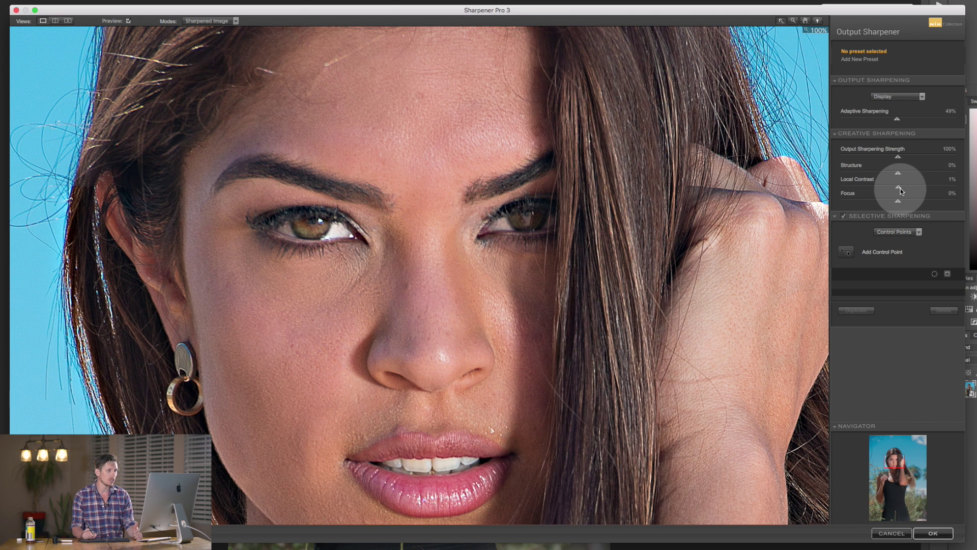
left_click(944, 185)
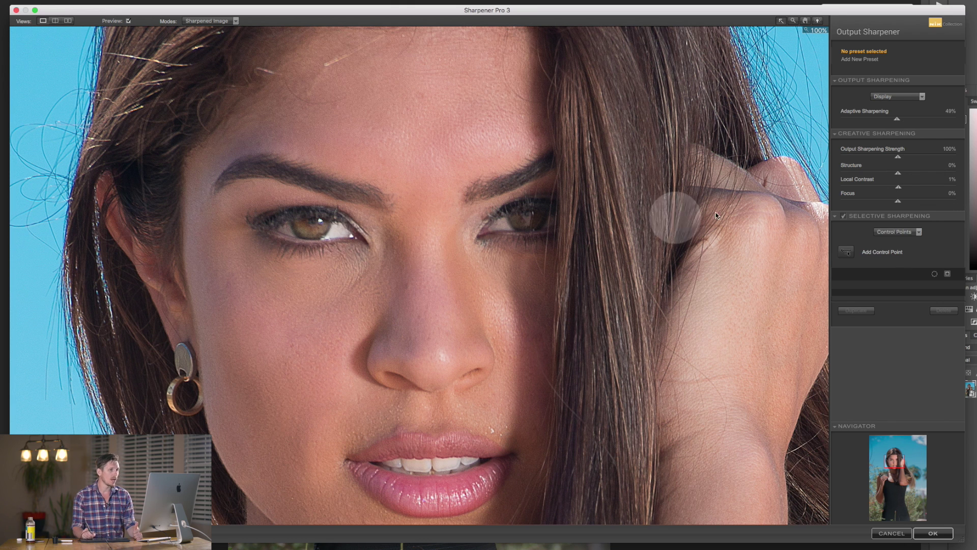
left_click(943, 184)
left_click_drag(943, 185, 944, 184)
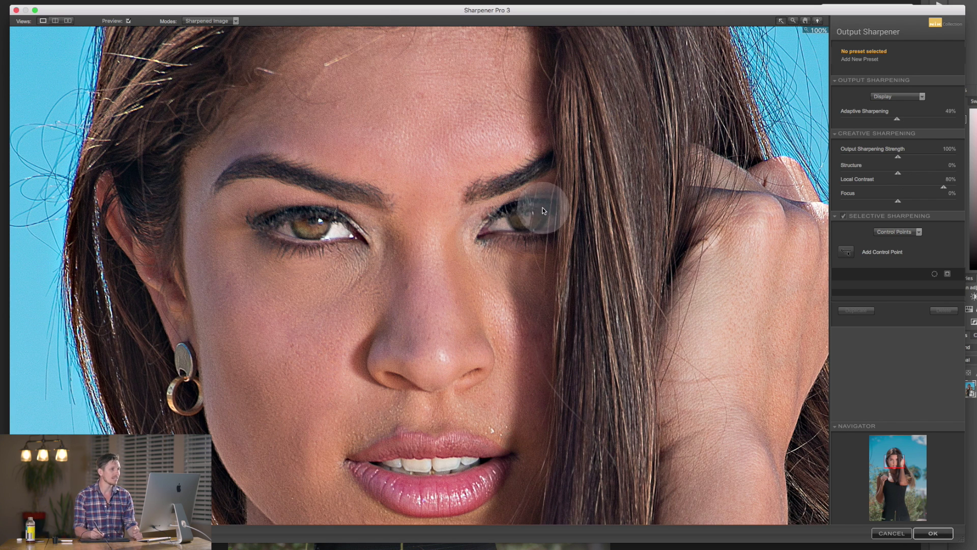
Fit the photo, compare Local Contrast at 100% and -100%, then settle near zero at -2%
left_click(818, 31)
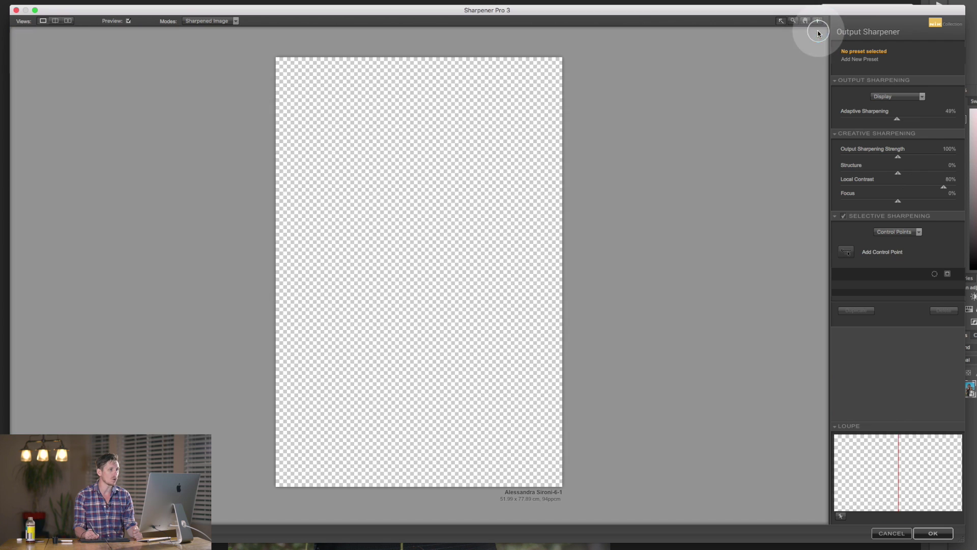
left_click_drag(946, 188, 957, 188)
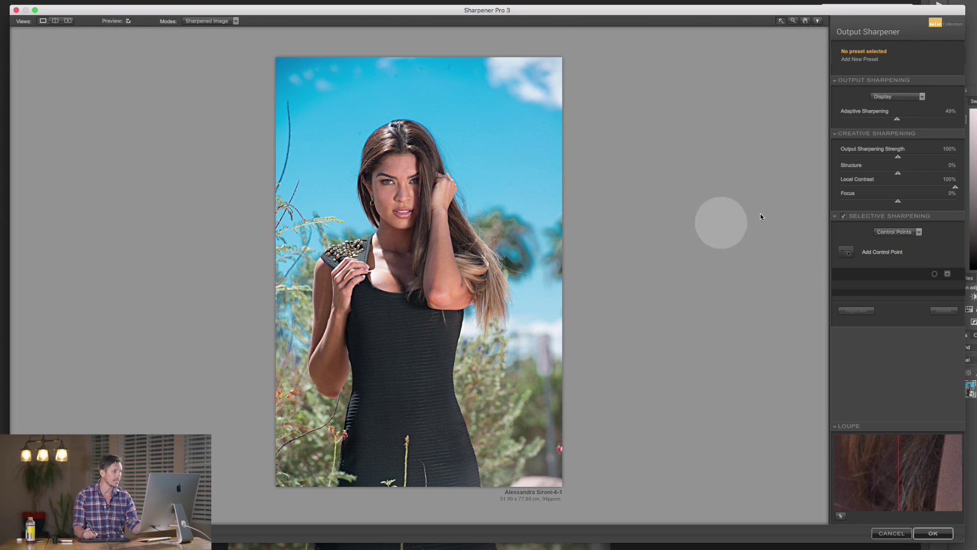
left_click_drag(888, 188, 844, 189)
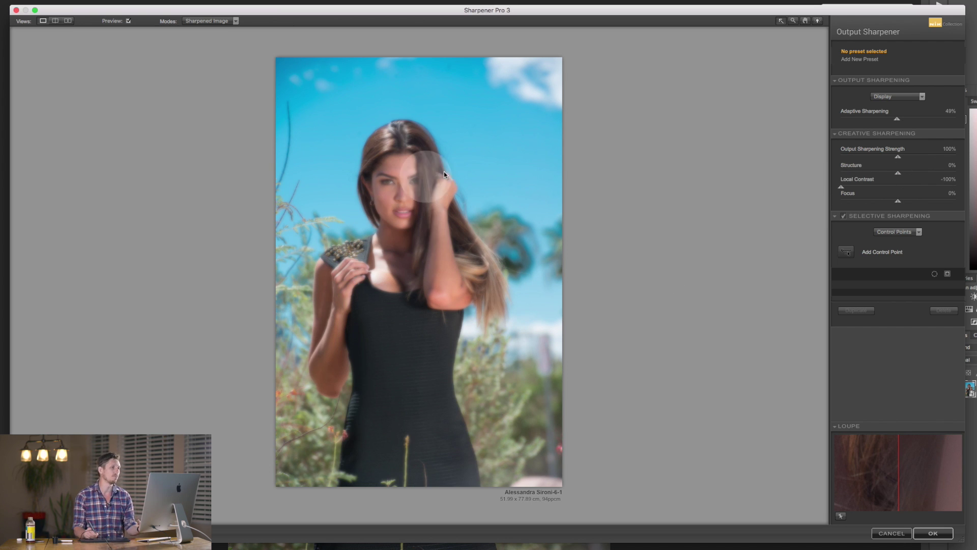
left_click(897, 190)
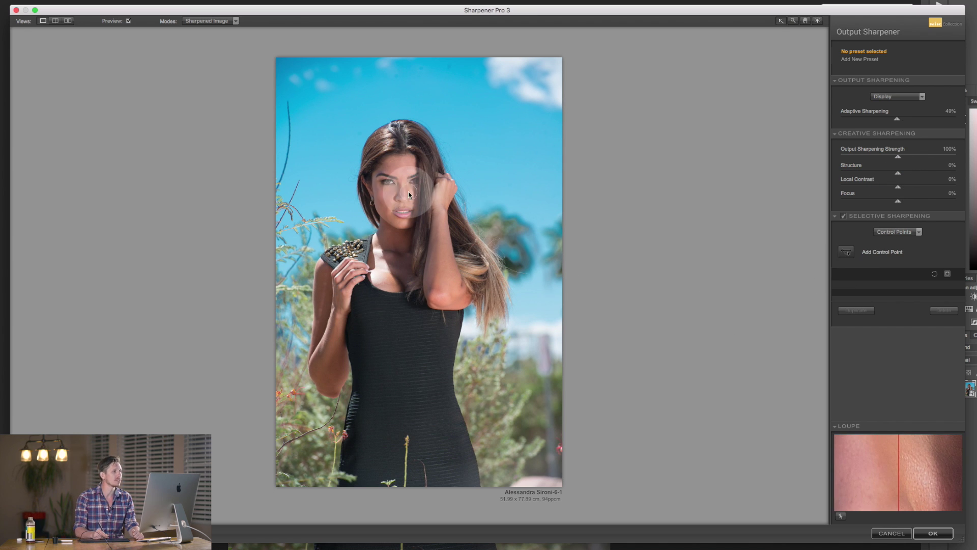
Preview Focus at 100% on the zoomed-in face, then return to the full portrait view
left_click(408, 192)
left_click(909, 191)
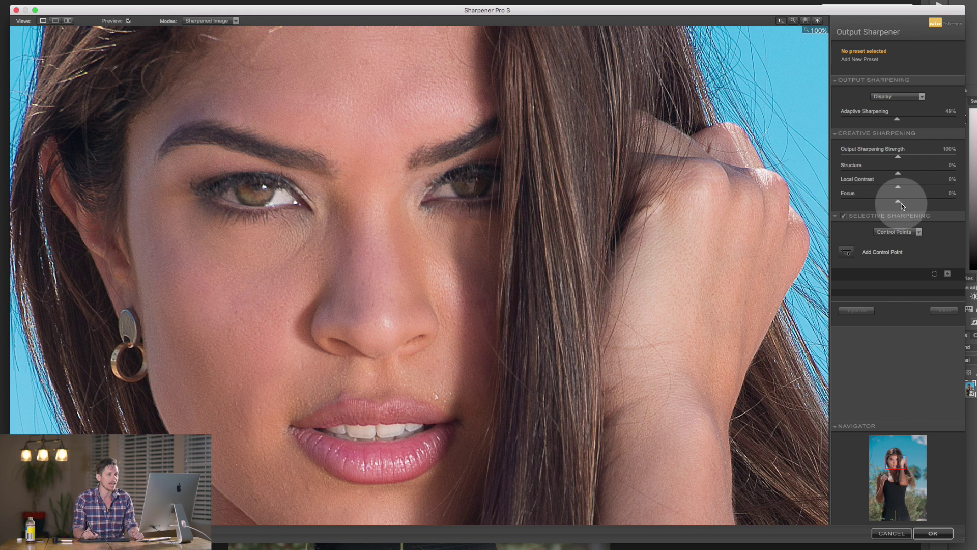
left_click_drag(902, 202, 956, 202)
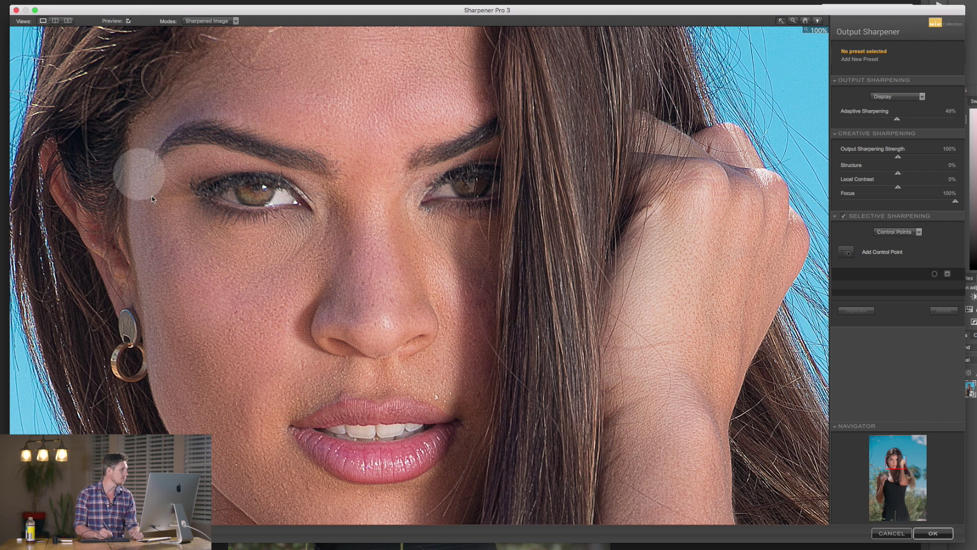
left_click(846, 252)
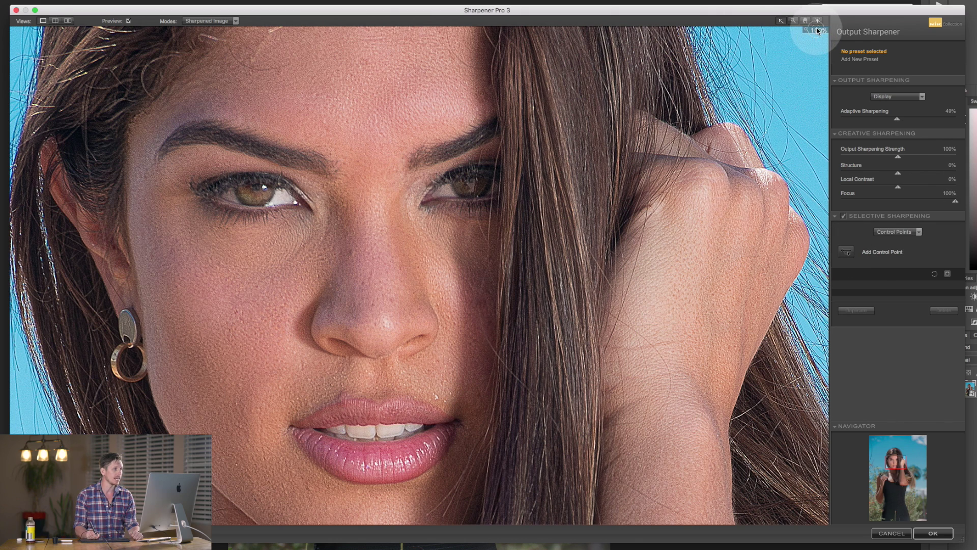
left_click(819, 31)
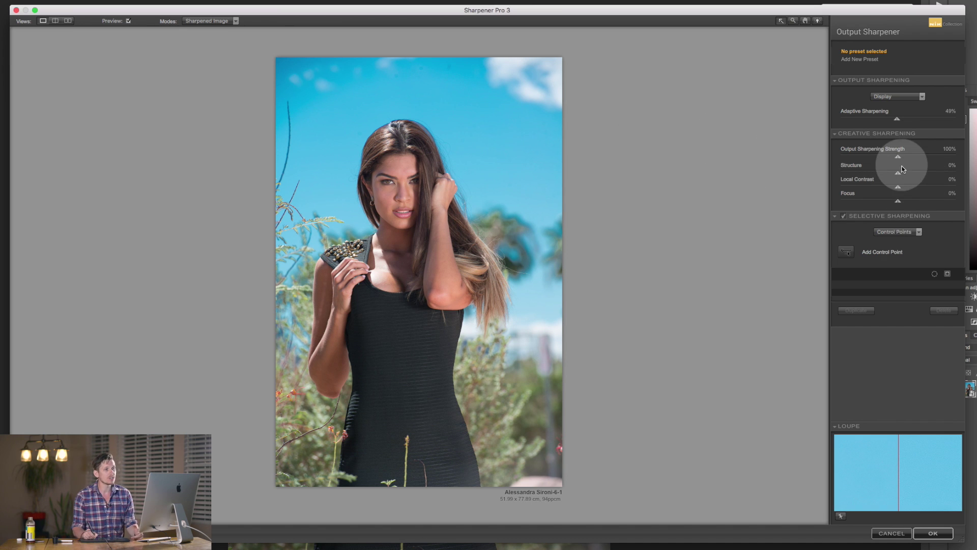
Set Local Contrast to 11% and Structure to about 4%
left_click(903, 186)
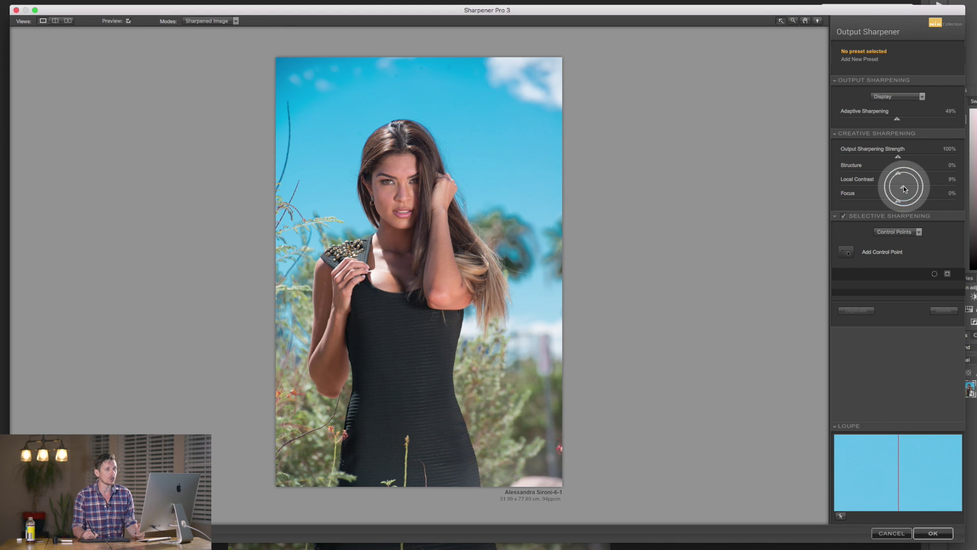
left_click_drag(904, 189, 909, 172)
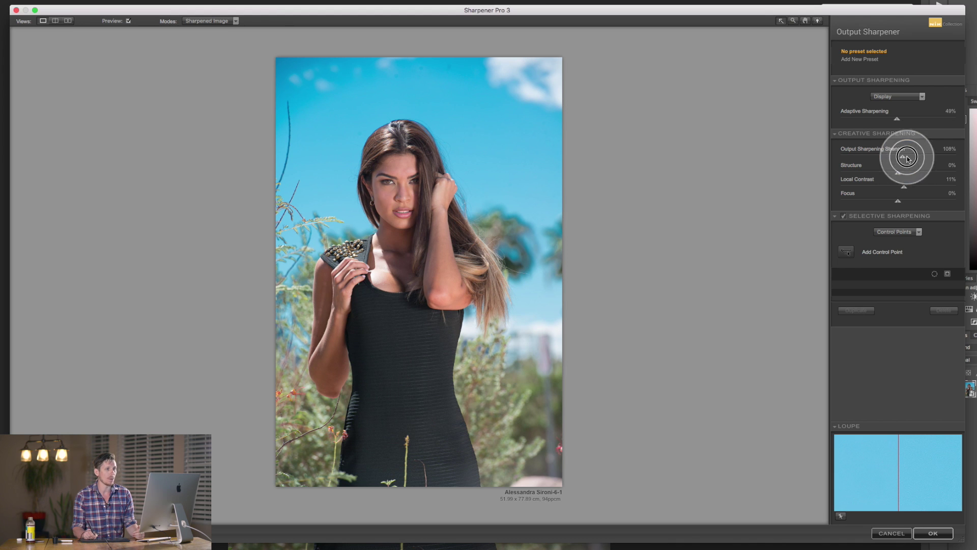
left_click_drag(904, 157, 902, 178)
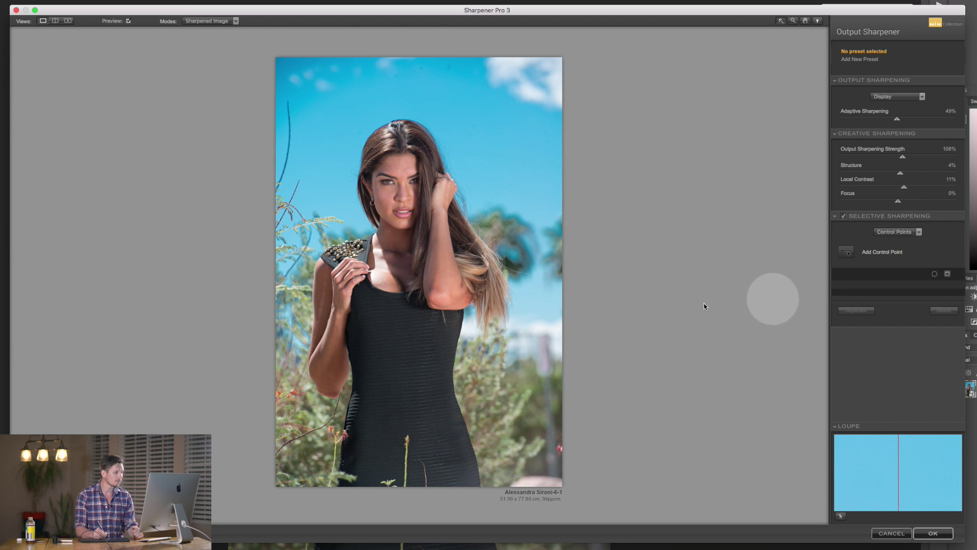
Zoom to 100% on the face, keep Local Contrast at 11%, and pan to the sky and hair
left_click(404, 195)
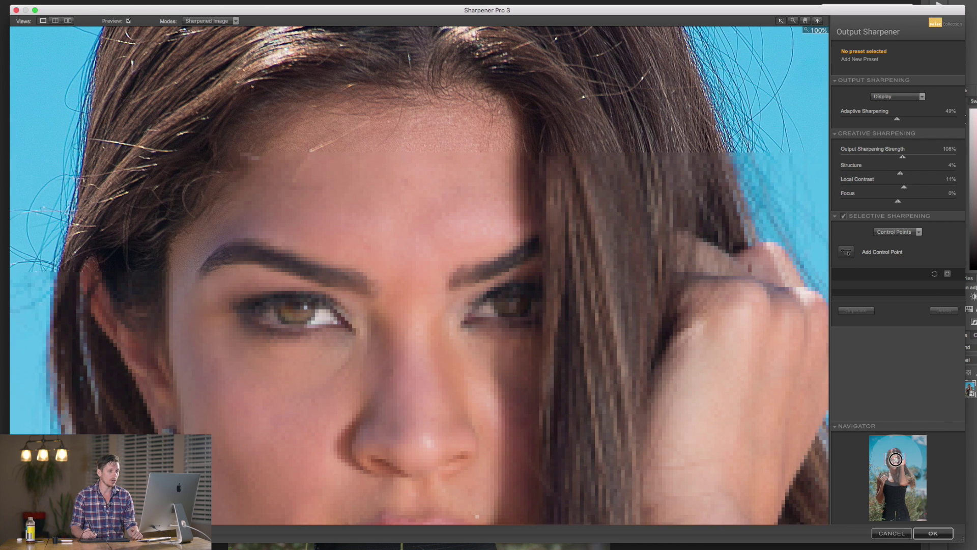
left_click_drag(896, 459, 897, 463)
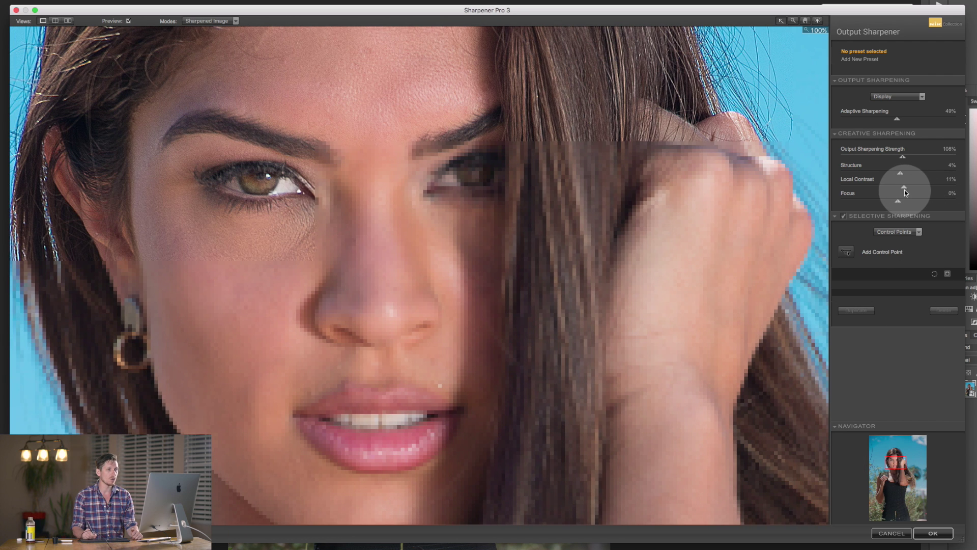
left_click(905, 187)
left_click_drag(905, 187, 903, 188)
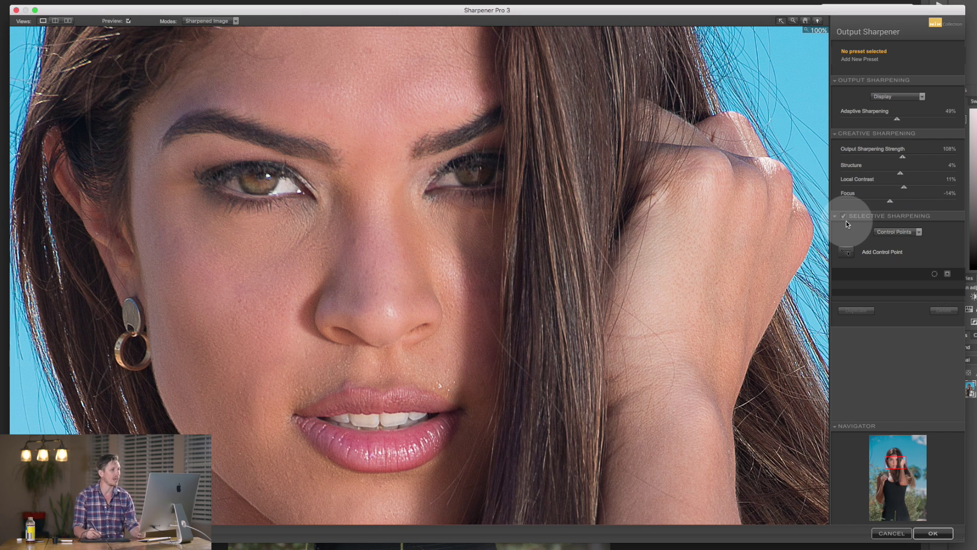
left_click(877, 251)
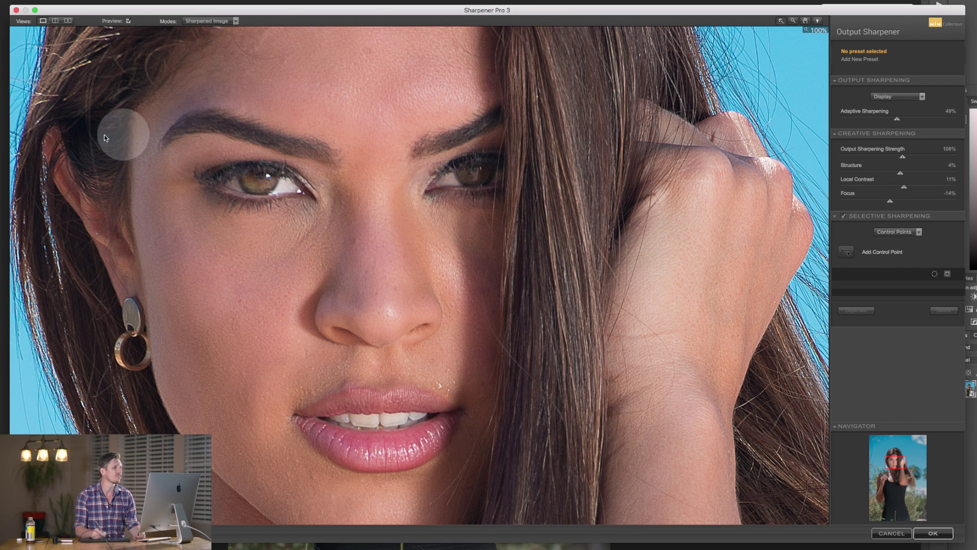
left_click(906, 452)
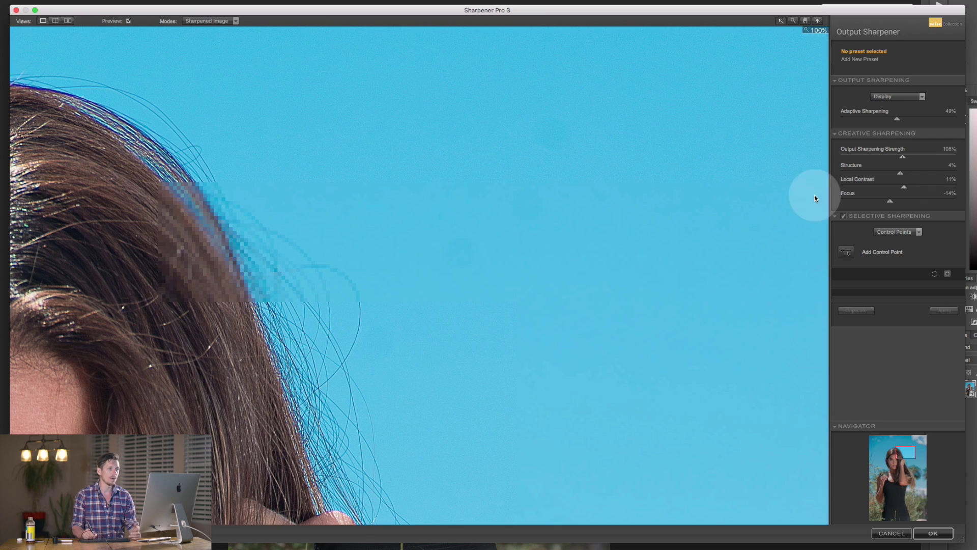
Reset Local Contrast to 0% and raise Structure to 69%, inspecting the eye, cheek, hair and sky
left_click_drag(904, 185, 900, 171)
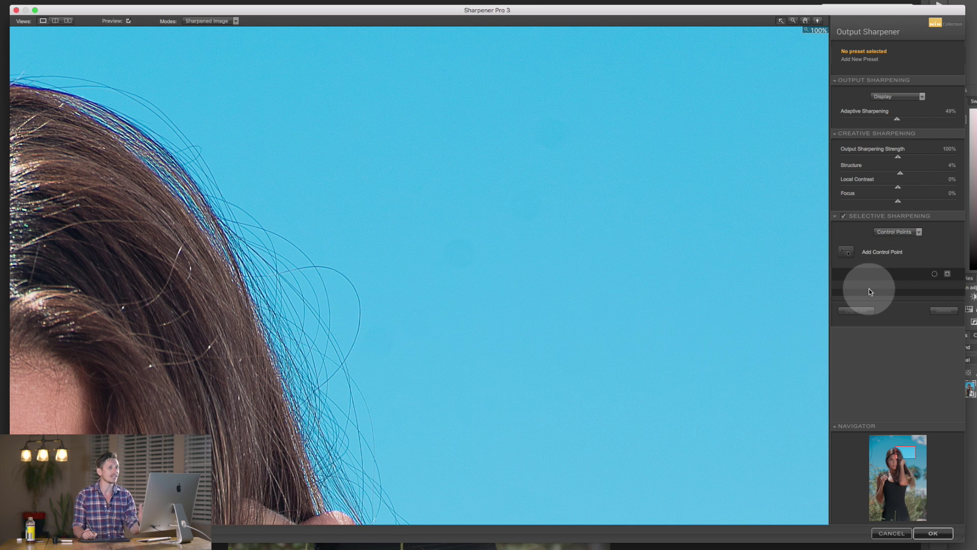
left_click_drag(901, 175, 927, 199)
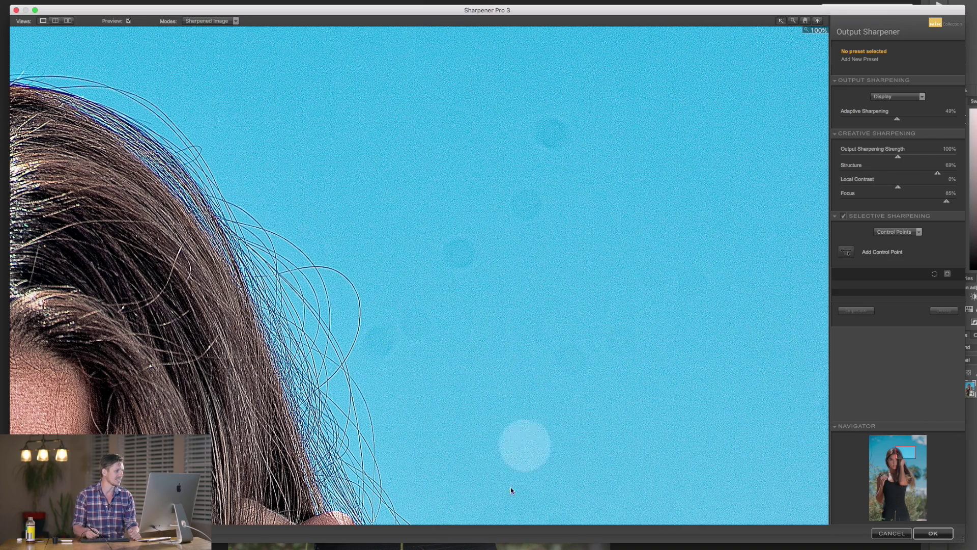
left_click_drag(915, 453, 895, 460)
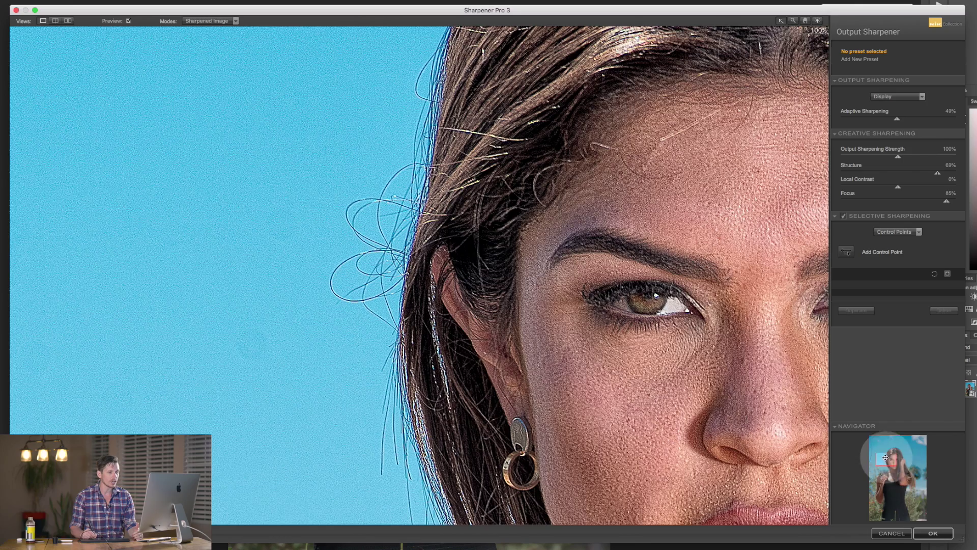
mouse_move(888, 451)
left_mouse_down()
mouse_move(877, 436)
mouse_move(902, 448)
left_mouse_up()
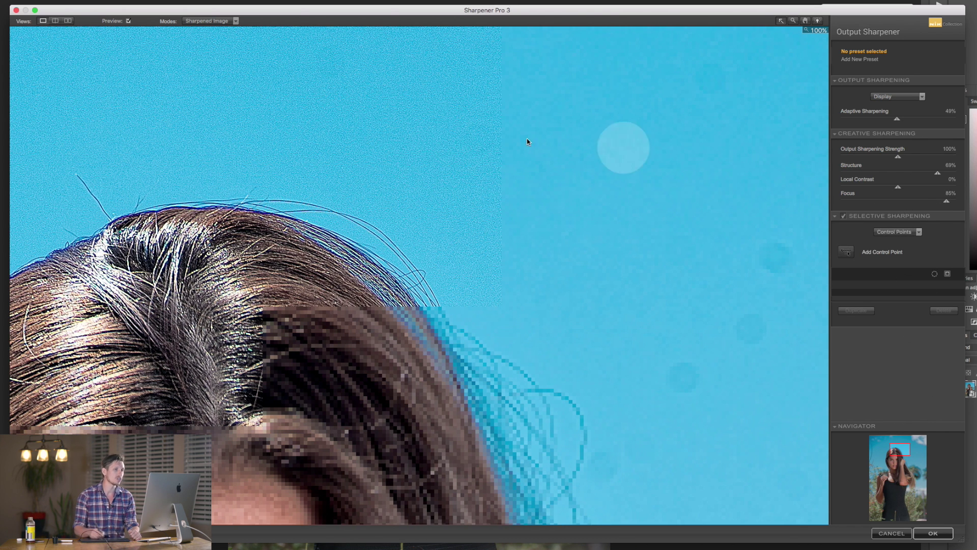
left_click(907, 232)
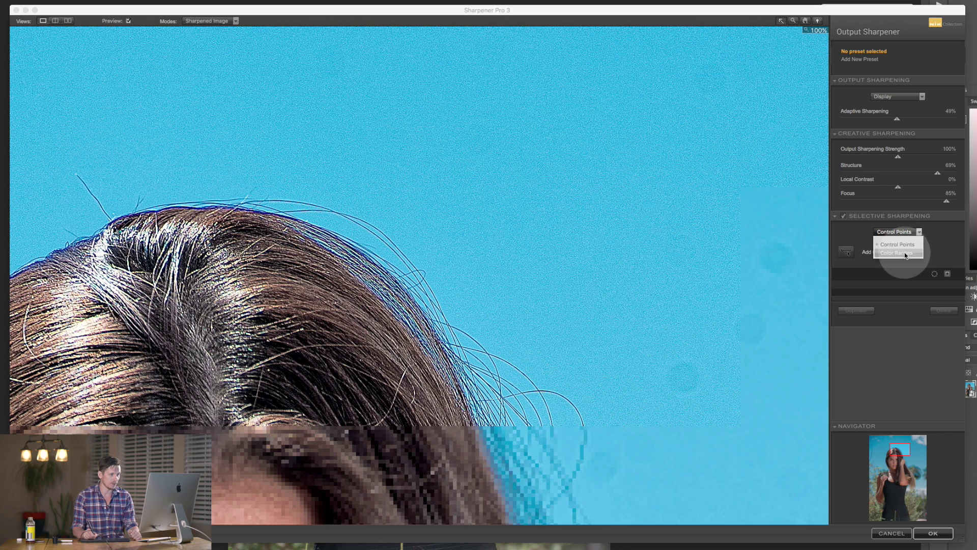
Switch Selective Sharpening to Color Ranges and sample the sky colour, setting its strength to 102%
left_click(904, 253)
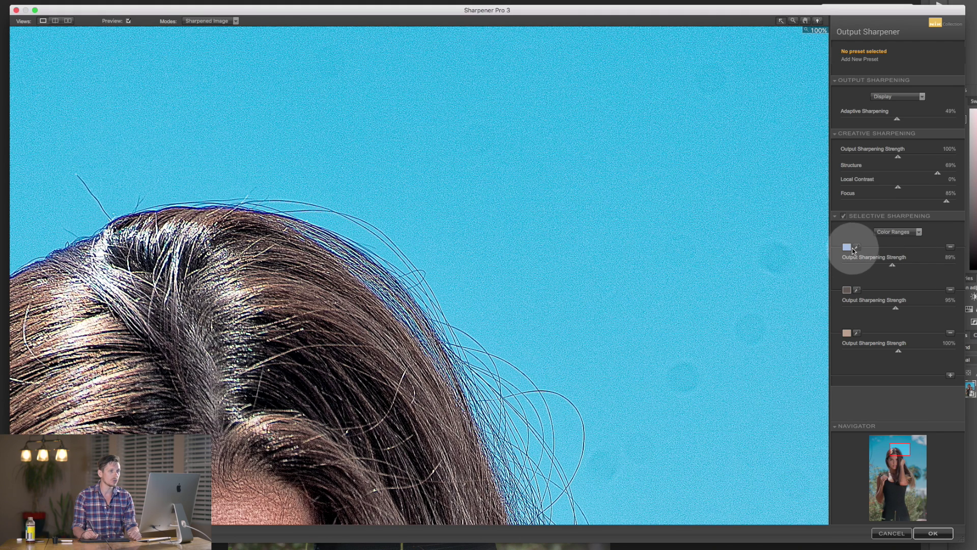
left_click(858, 247)
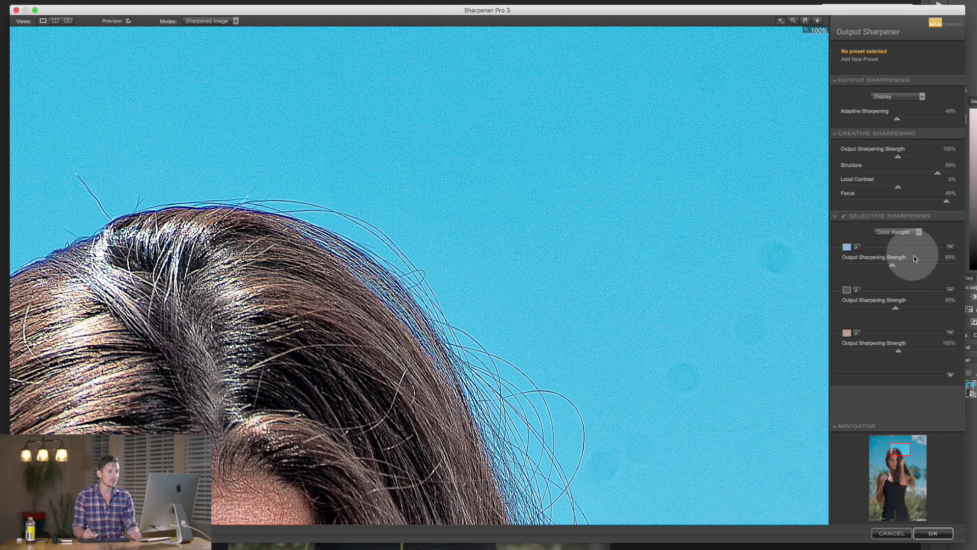
left_click_drag(894, 264, 780, 272)
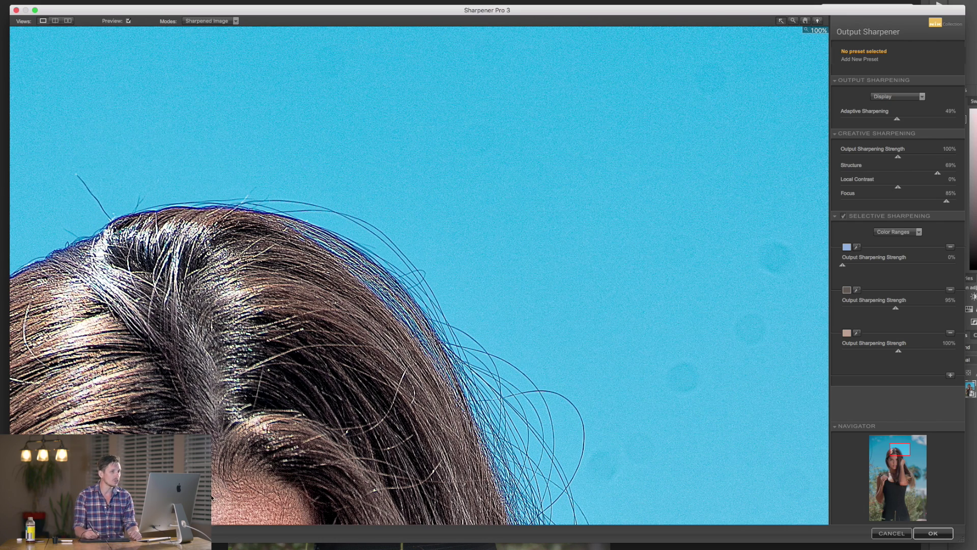
left_click(899, 452)
left_click_drag(899, 452, 899, 456)
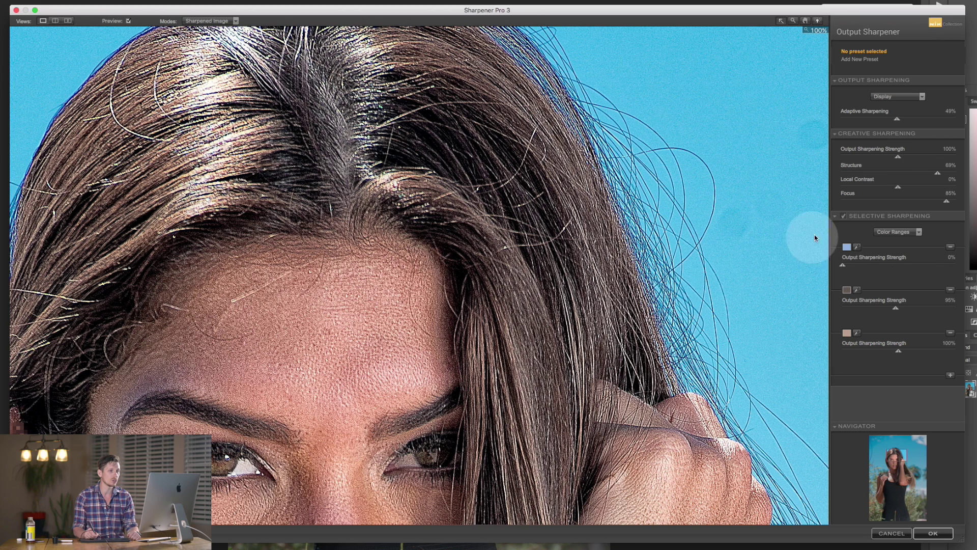
left_click_drag(845, 263, 899, 265)
Sample two forehead skin tones as colour ranges at 100% and 107% strength
left_click(857, 334)
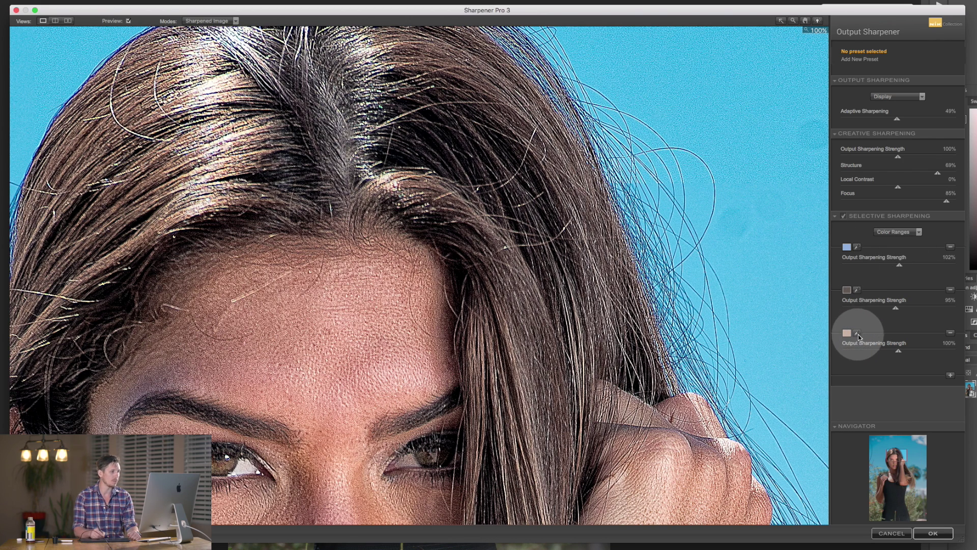
left_click(376, 306)
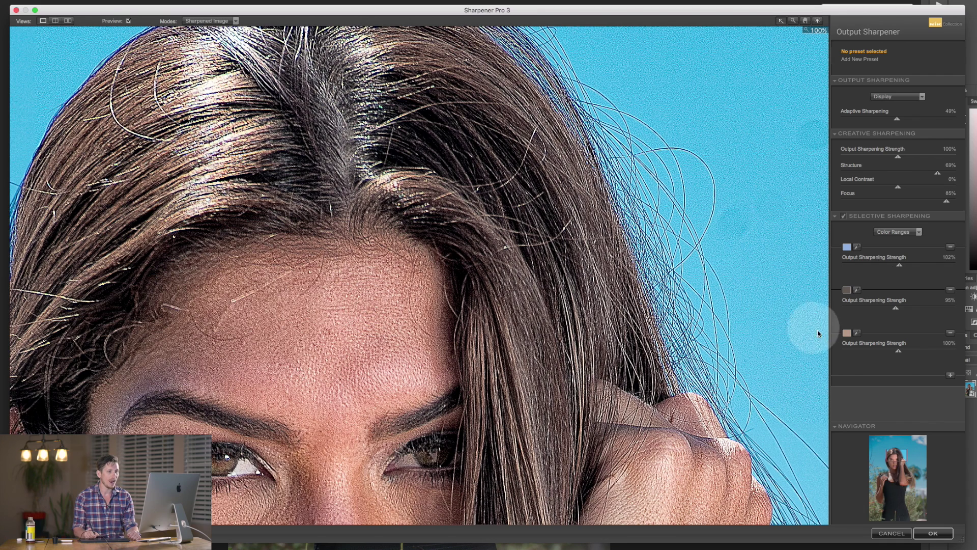
left_click_drag(897, 350, 816, 377)
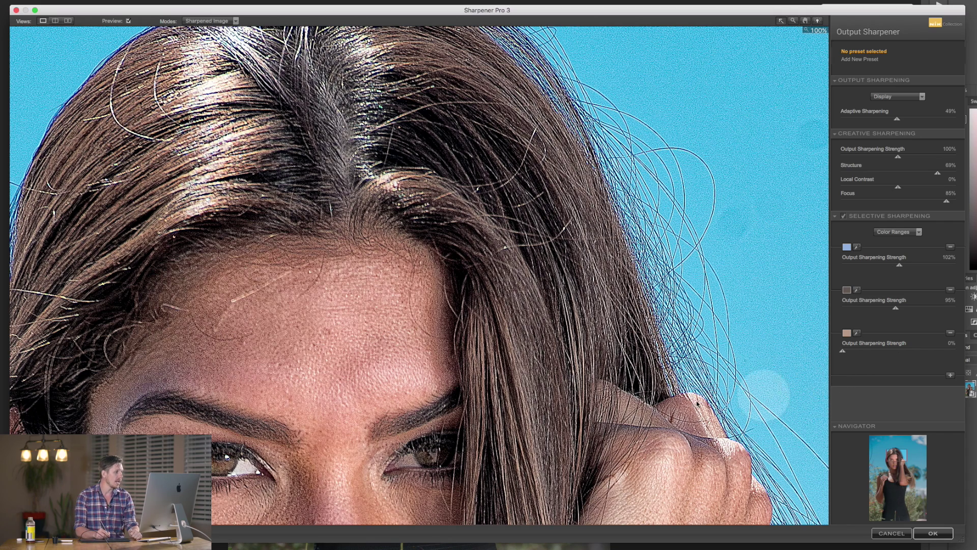
left_click(856, 291)
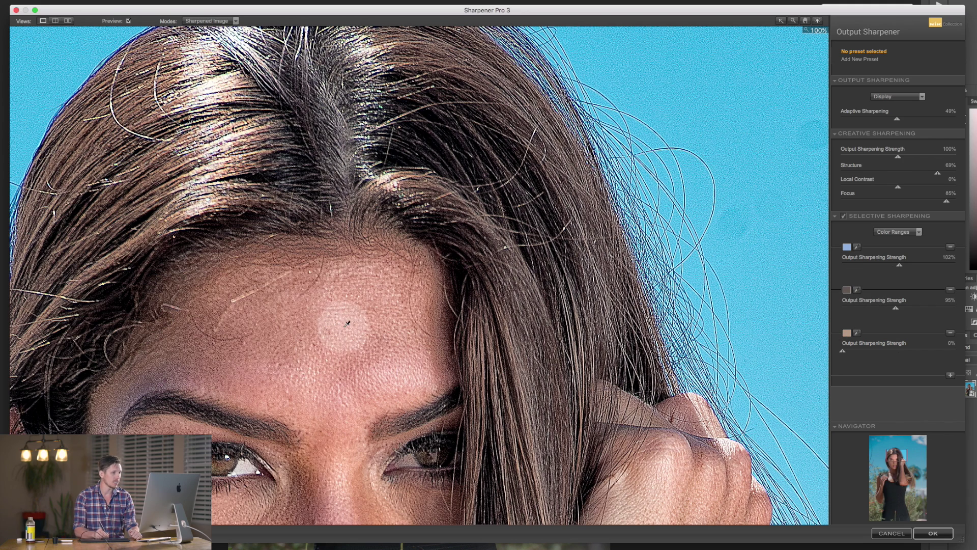
left_click_drag(896, 309, 835, 300)
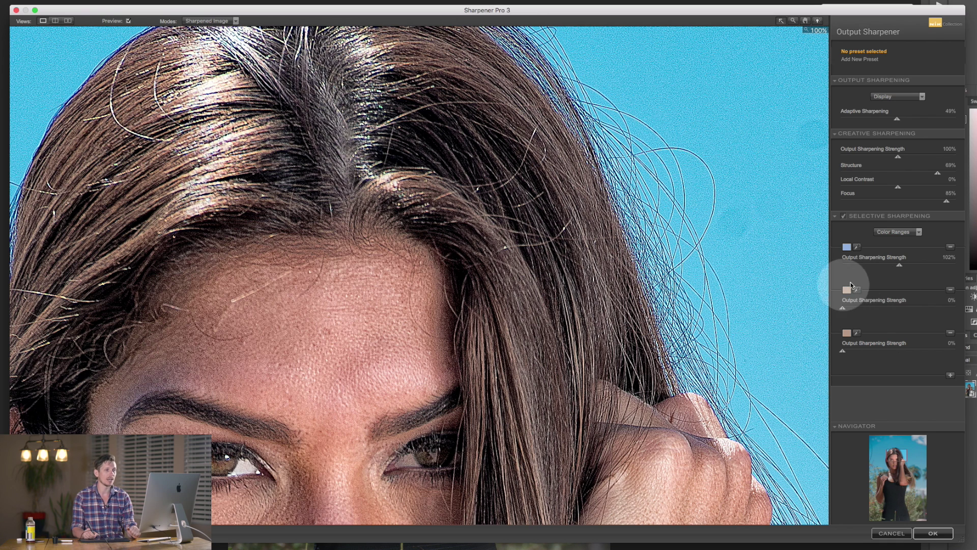
left_click(899, 306)
left_click(902, 350)
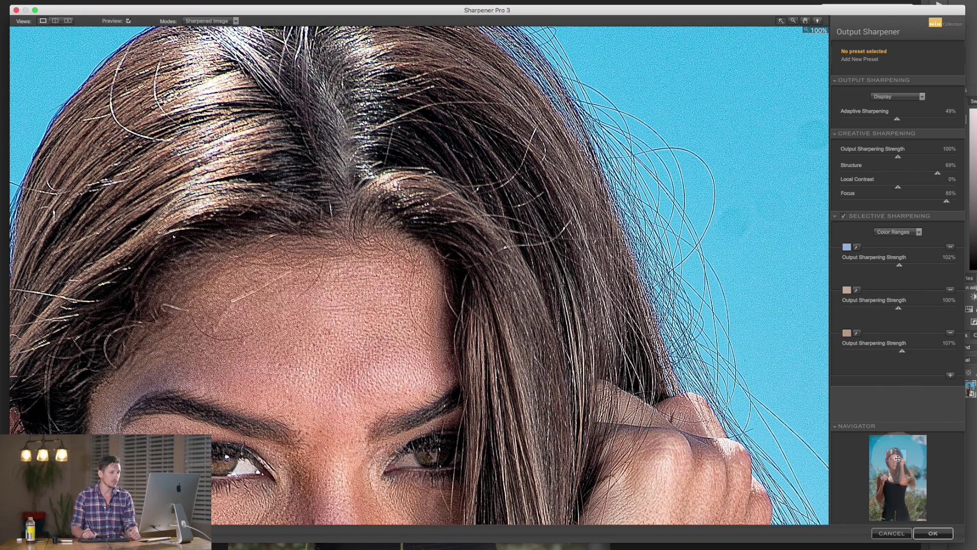
left_click_drag(896, 456, 894, 460)
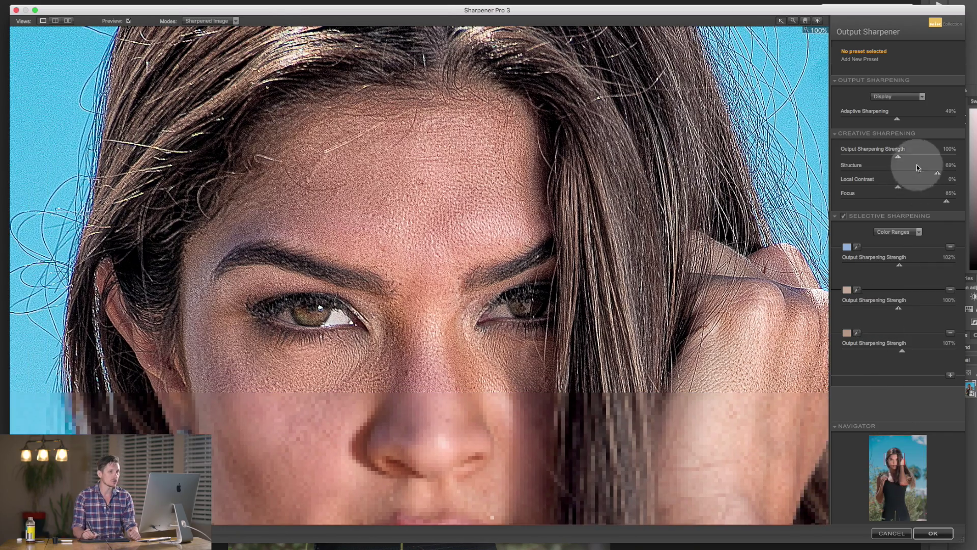
Switch Selective Sharpening to Control Points and place a 30% point on the forehead
left_click(910, 232)
left_click(907, 244)
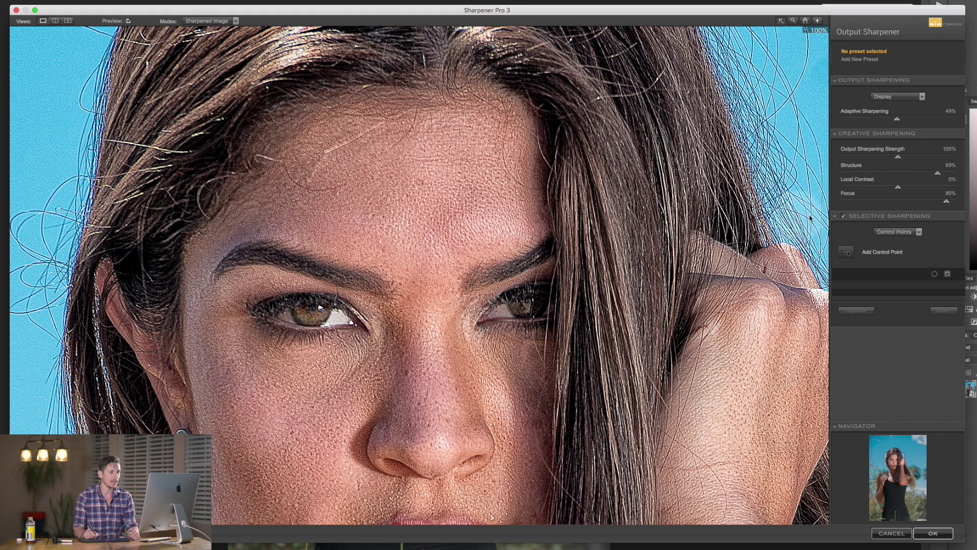
left_click(844, 252)
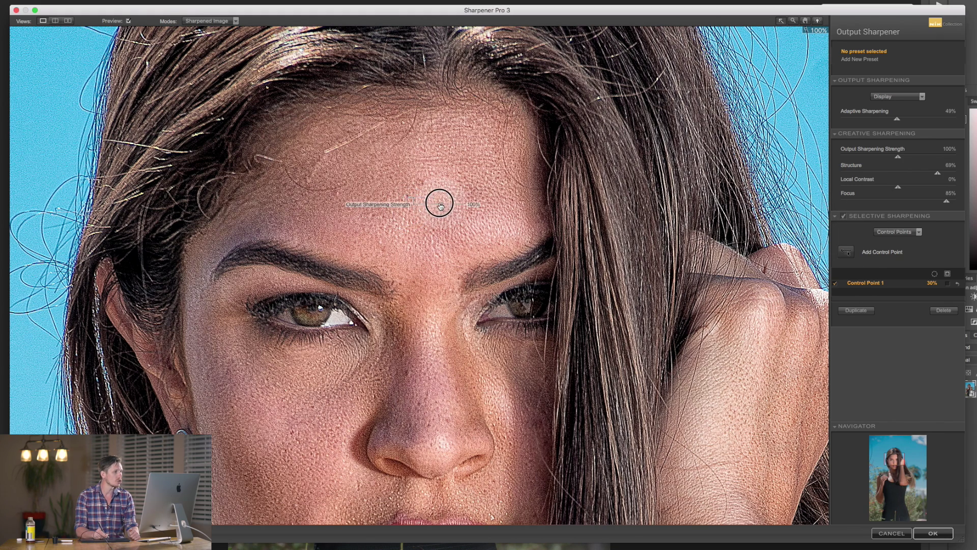
left_click_drag(441, 205, 409, 203)
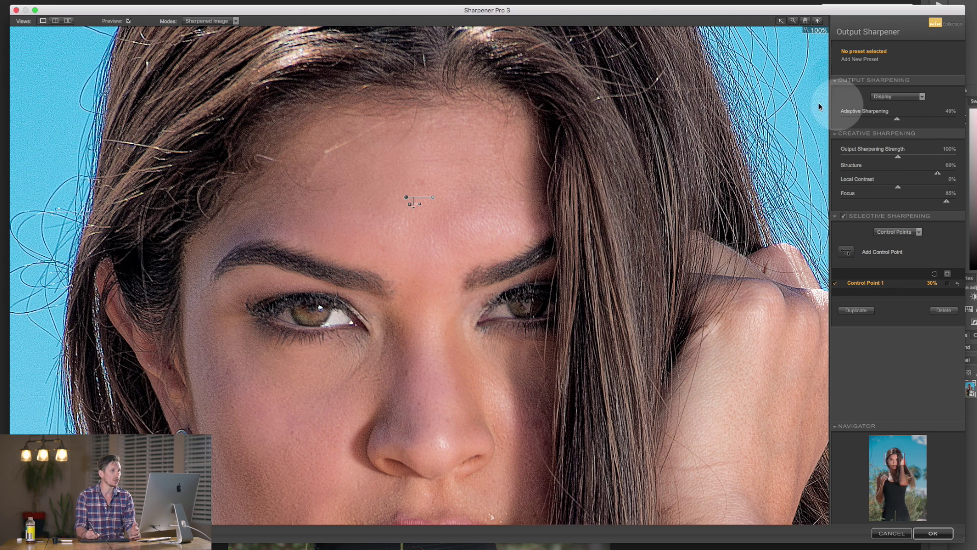
left_click(817, 30)
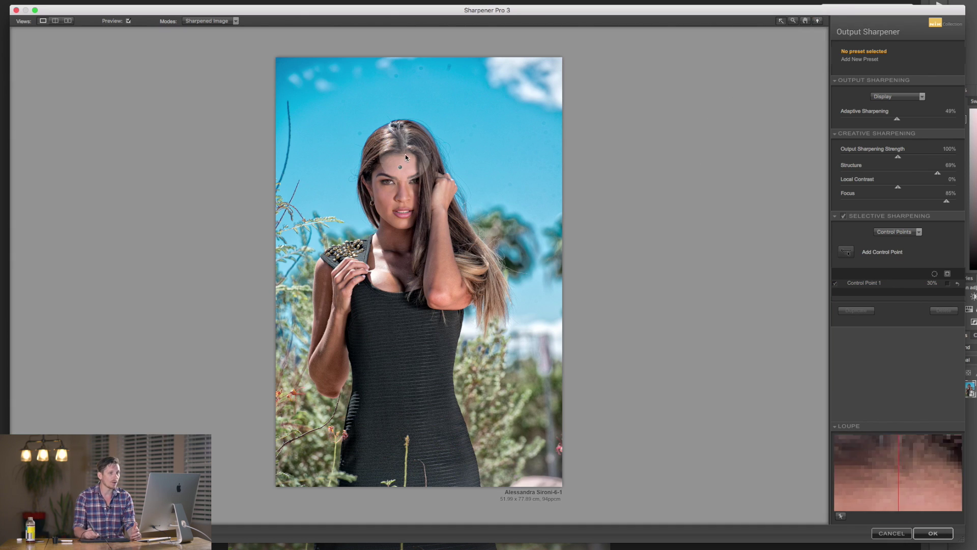
Using the mask view, nudge the forehead point and copy 30% points onto the arm and shoulder
left_click(948, 284)
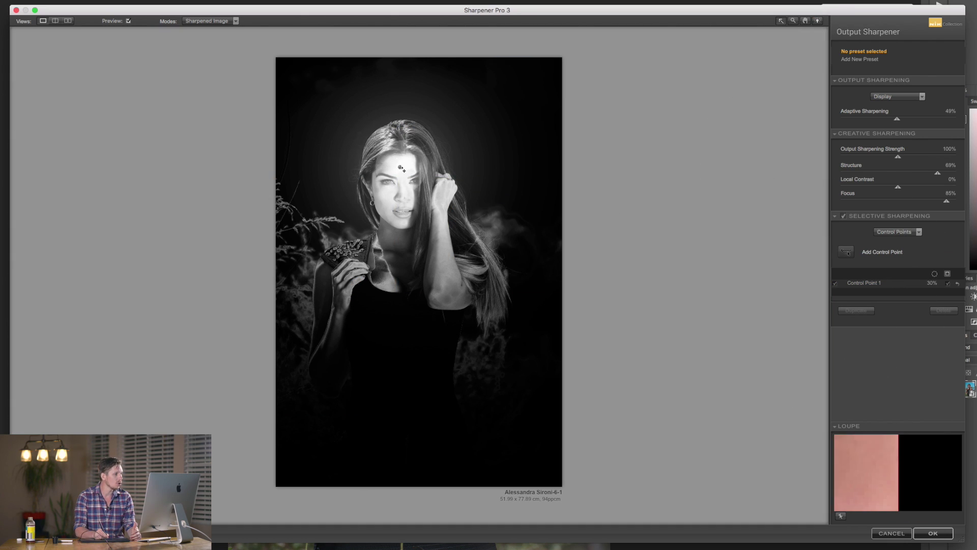
left_click(402, 168)
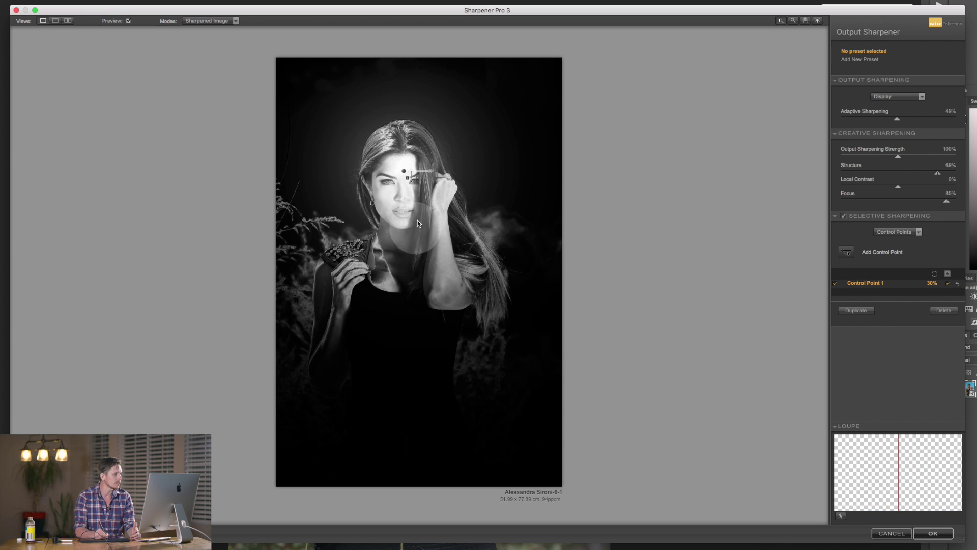
left_click_drag(404, 171, 403, 175)
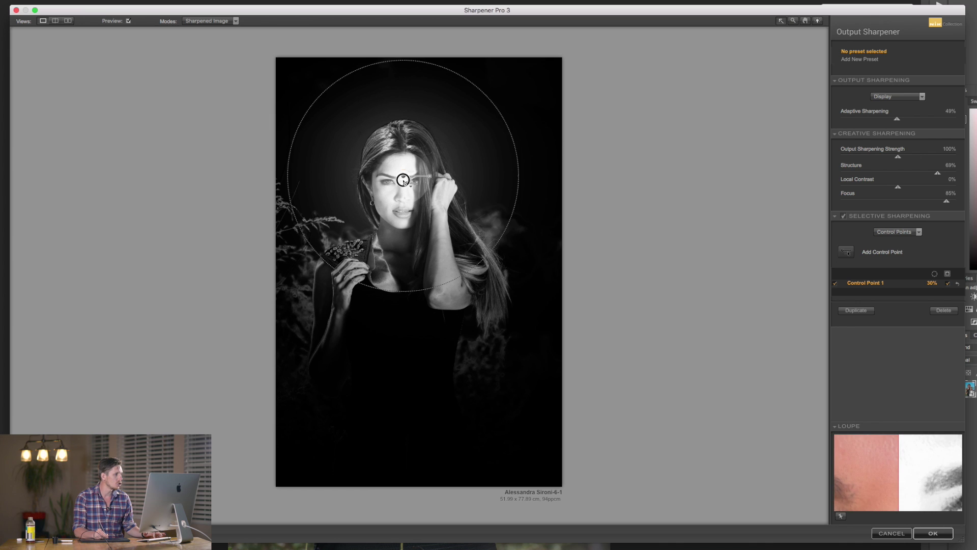
left_click_drag(404, 176, 324, 350)
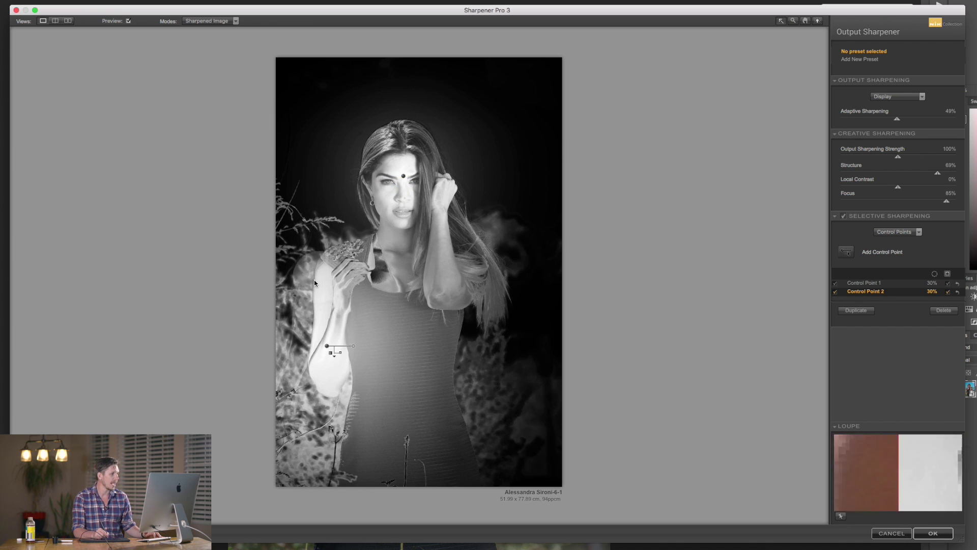
left_click_drag(327, 345, 455, 270, "alt")
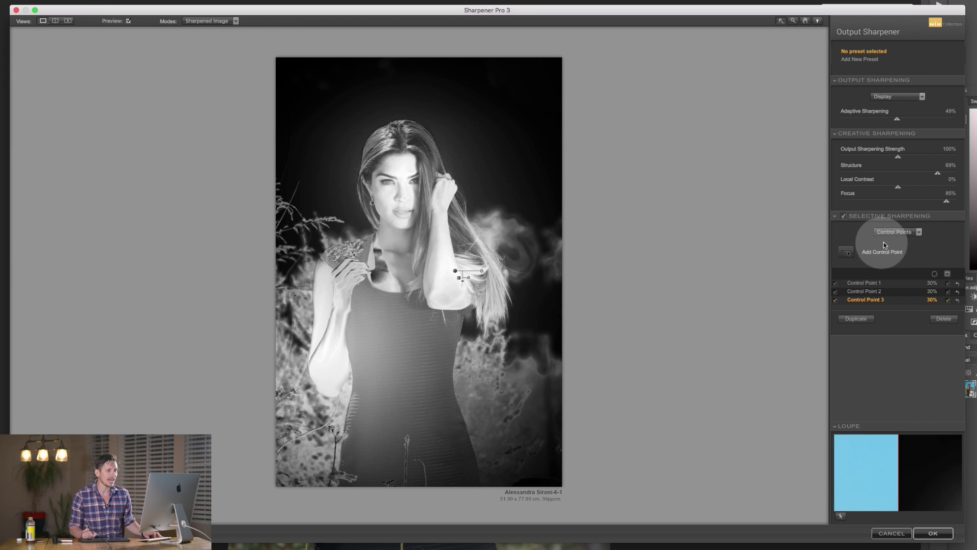
left_click(949, 287)
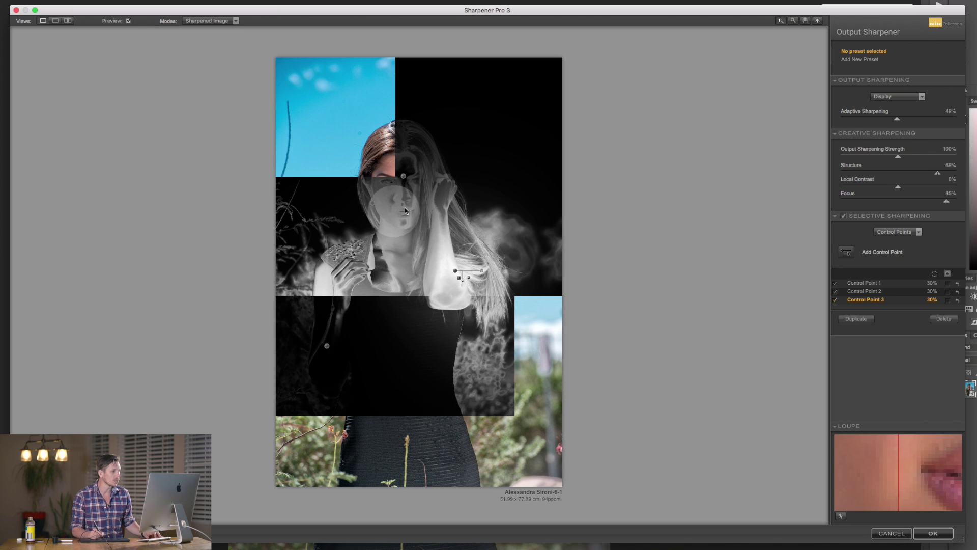
left_click_drag(589, 139, 600, 124)
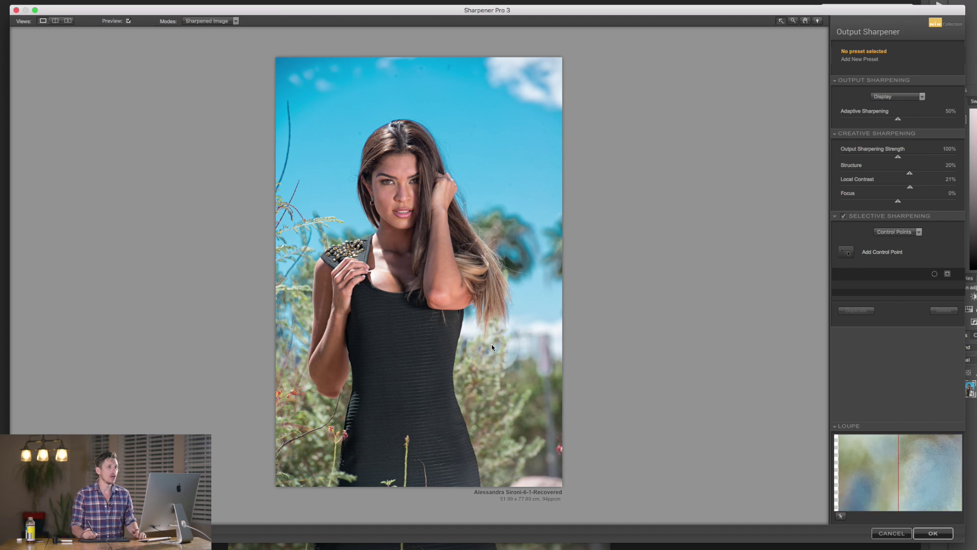
Keep Display as the output sharpening type and apply the filter with OK
left_click(903, 97)
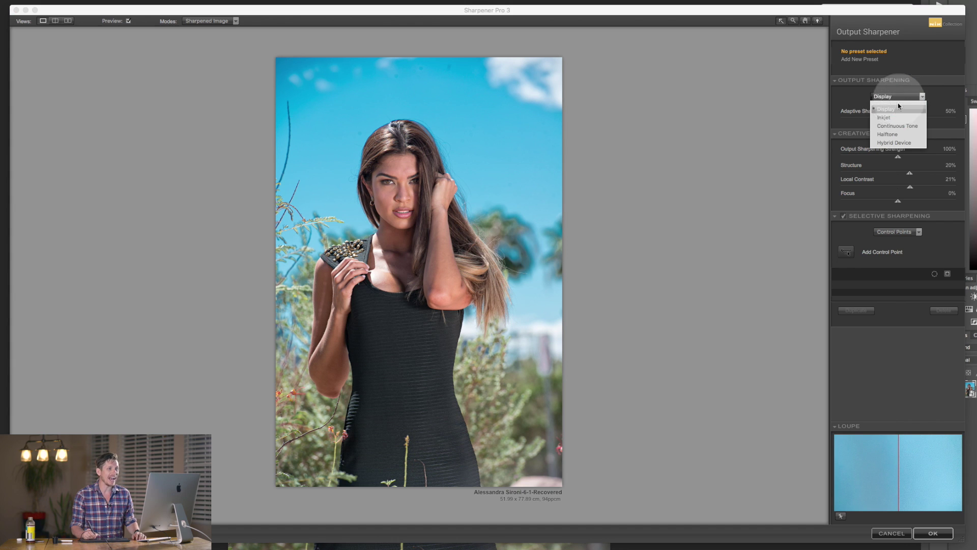
left_click(847, 101)
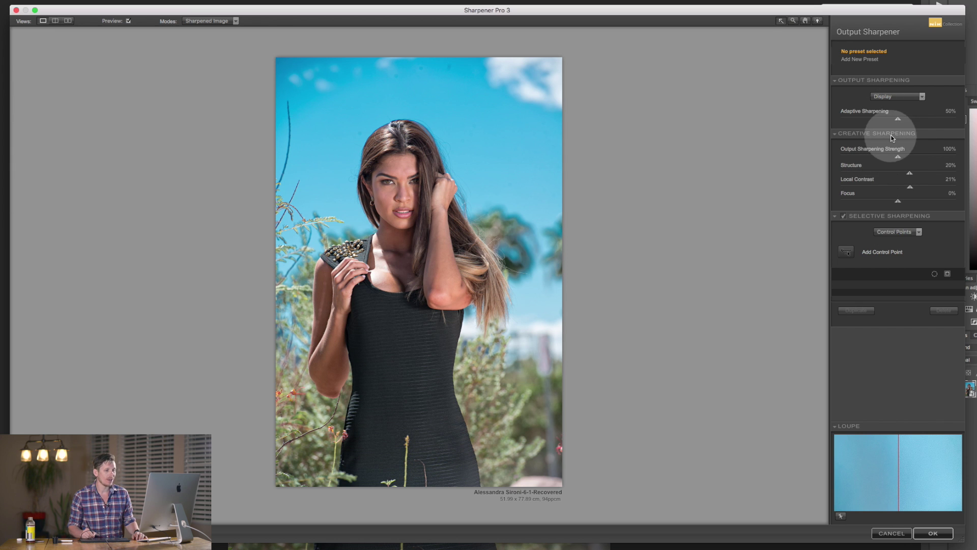
left_click(935, 533)
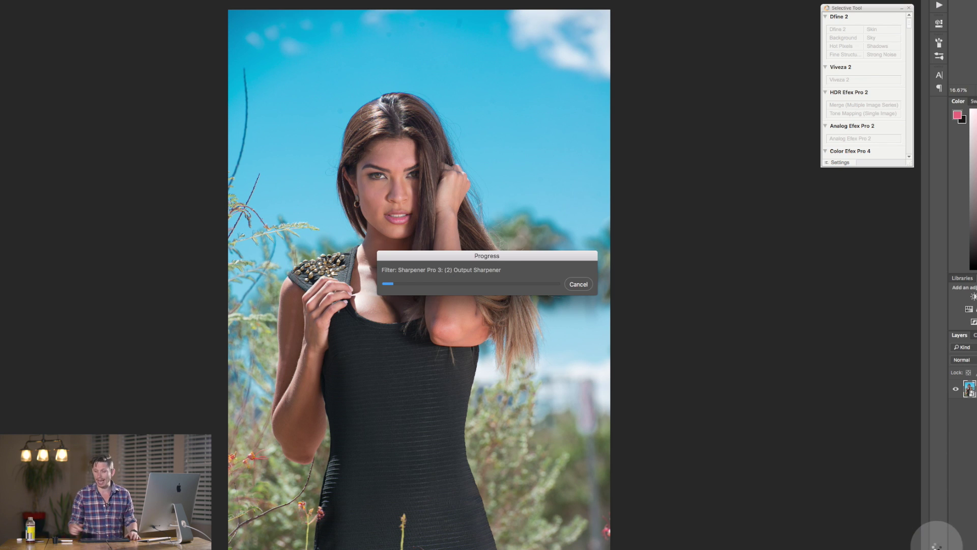